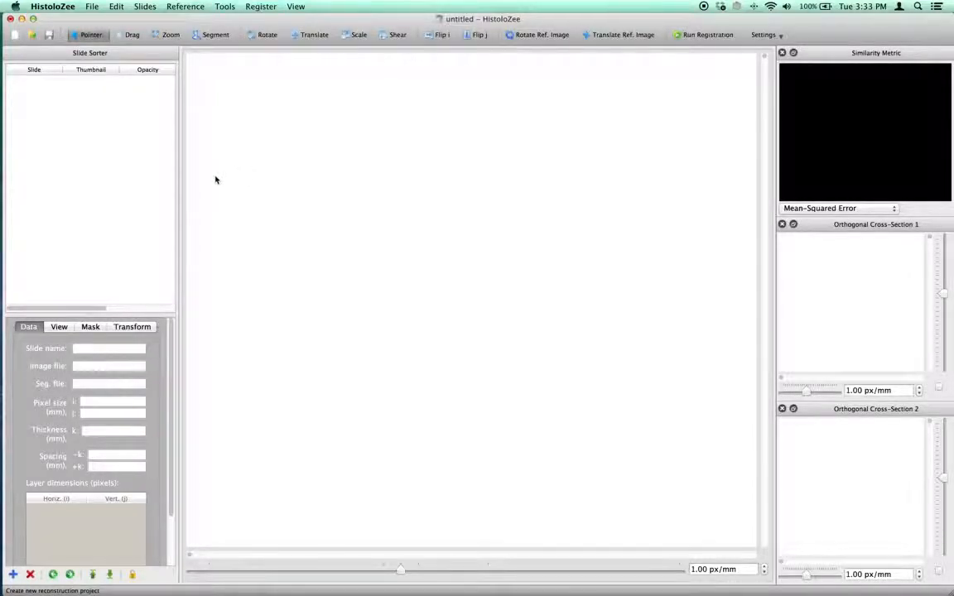
- Insert histology slides F01_KB_58229.svs and F02_KB_58228.svs from the KB folder into the reconstruction project
mouse_move(176, 195)
left_mouse_down()
mouse_move(235, 196)
mouse_move(194, 198)
left_mouse_up()
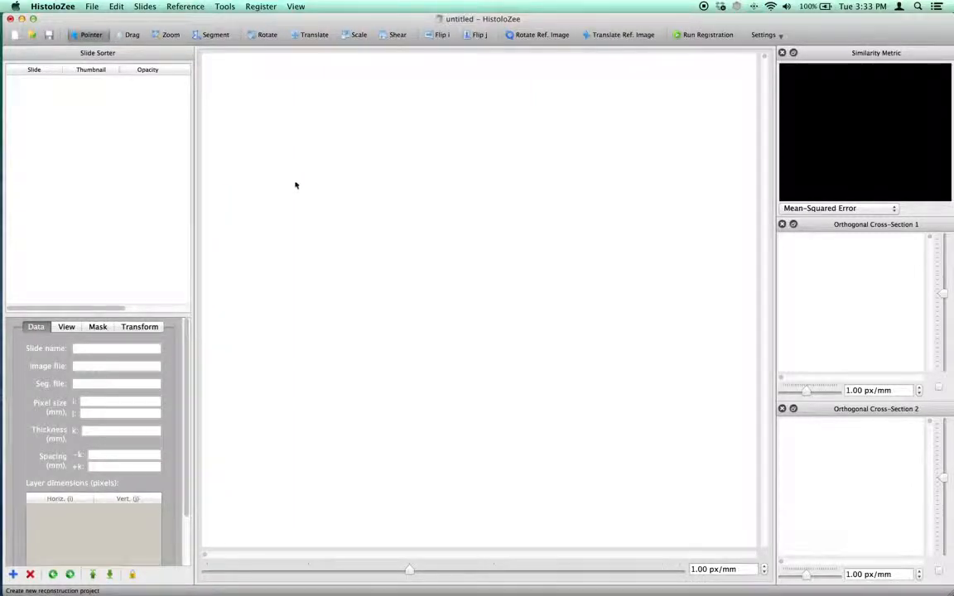
left_click(143, 9)
left_click(149, 20)
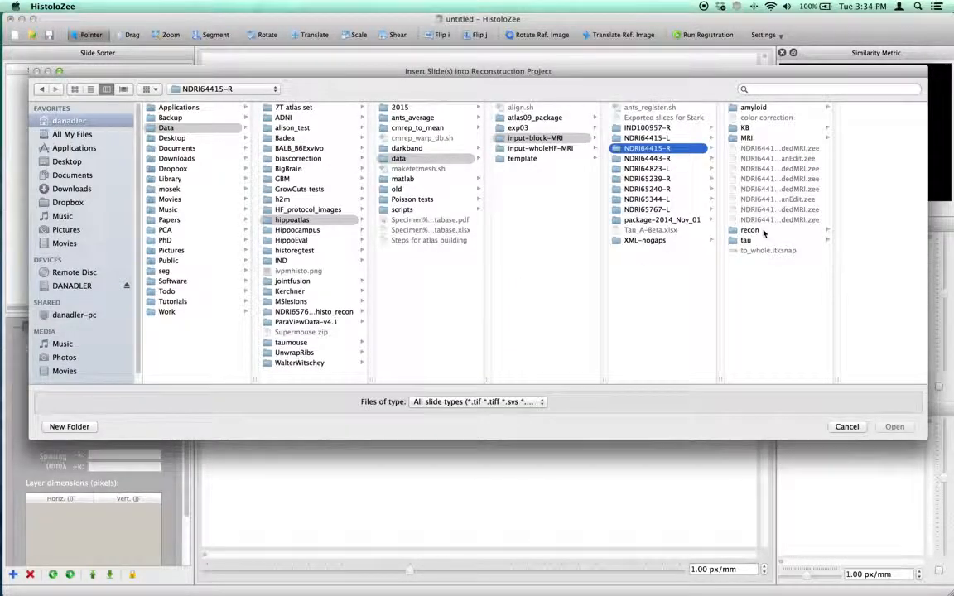
left_click(762, 128)
left_click_drag(922, 114, 924, 290)
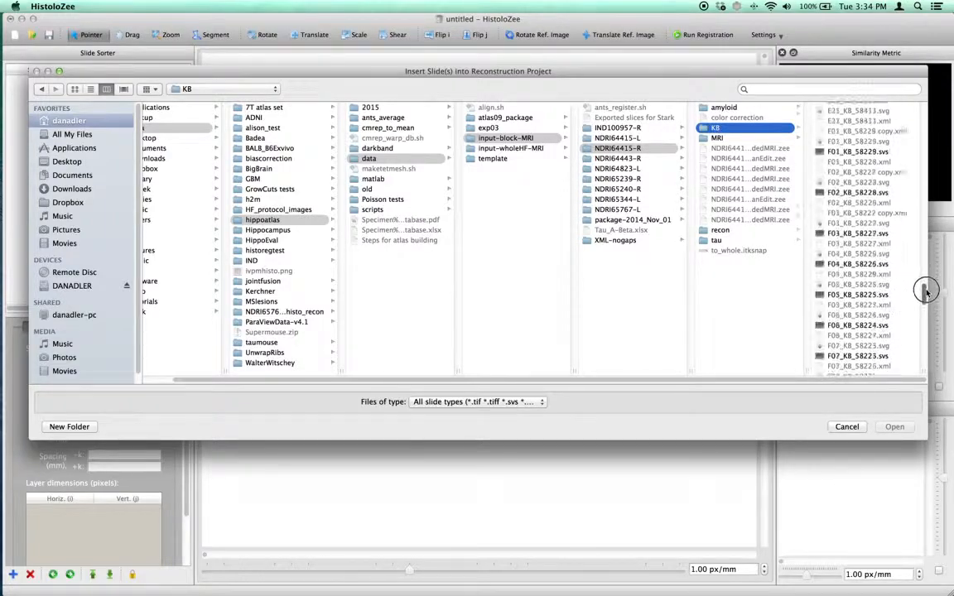
left_click(869, 166)
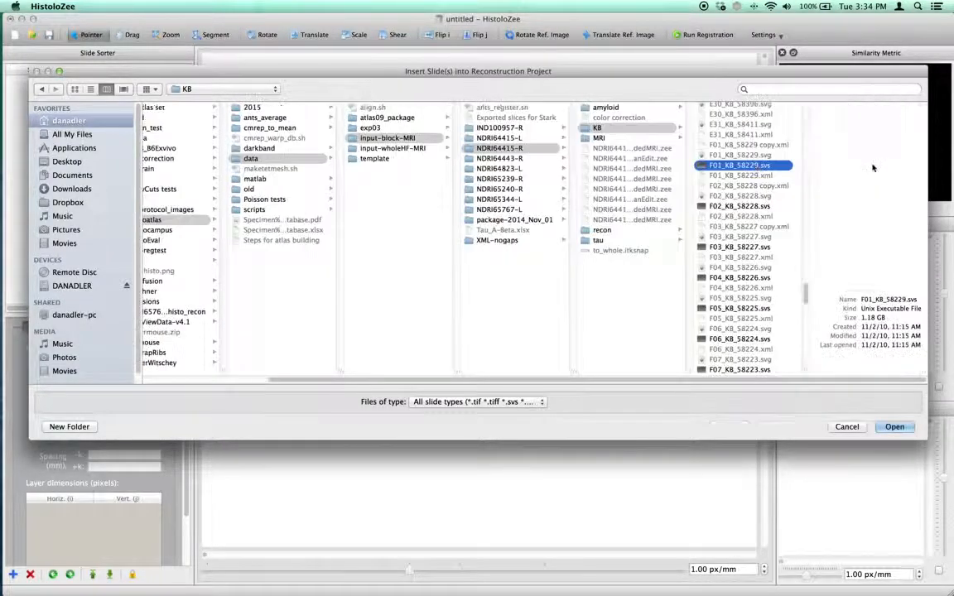
left_click(760, 207, "super")
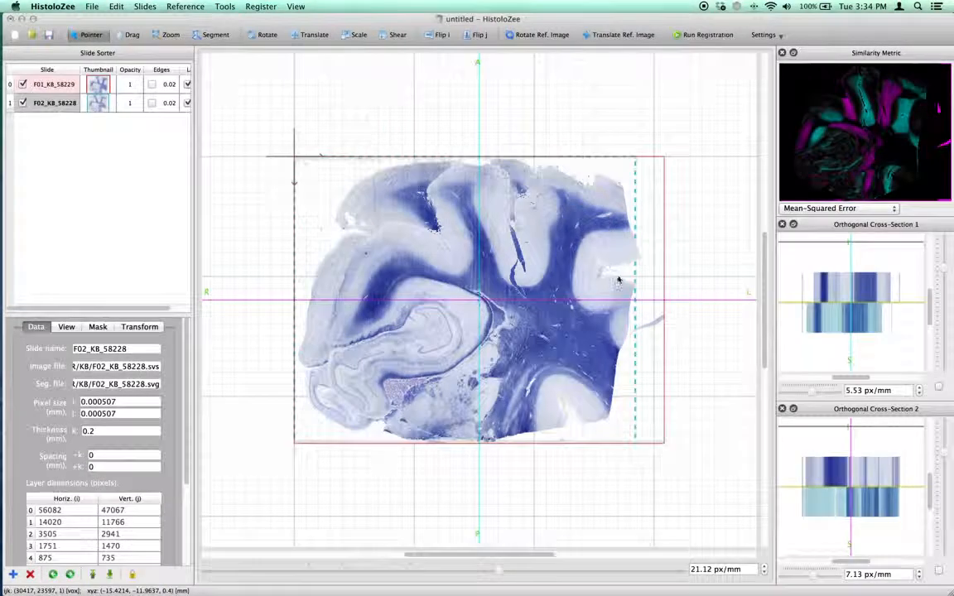
- Load the reference MRI image NDRI64415-R-blockD-reorient.nii.gz from the MRI folder
left_click(182, 6)
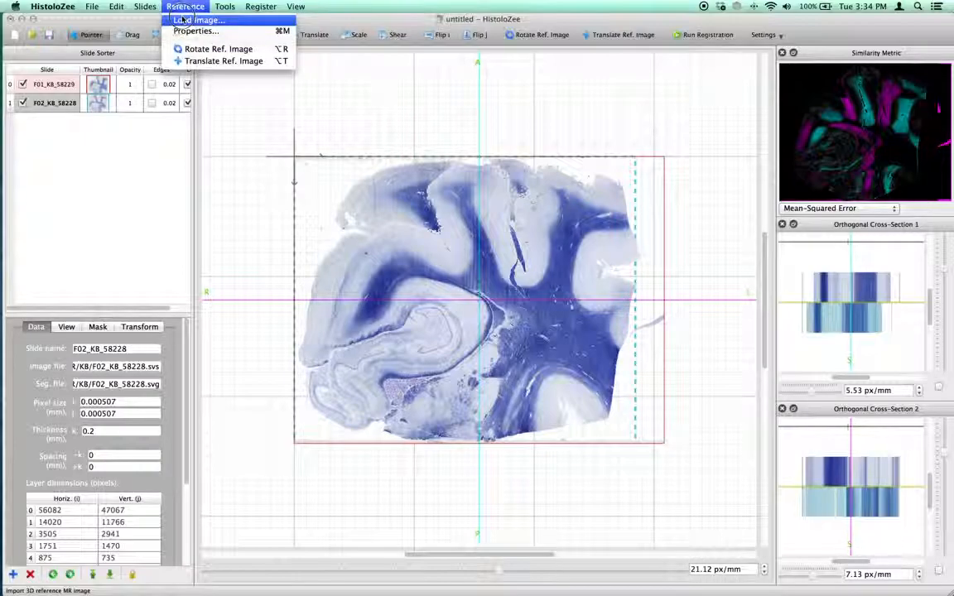
left_click(202, 19)
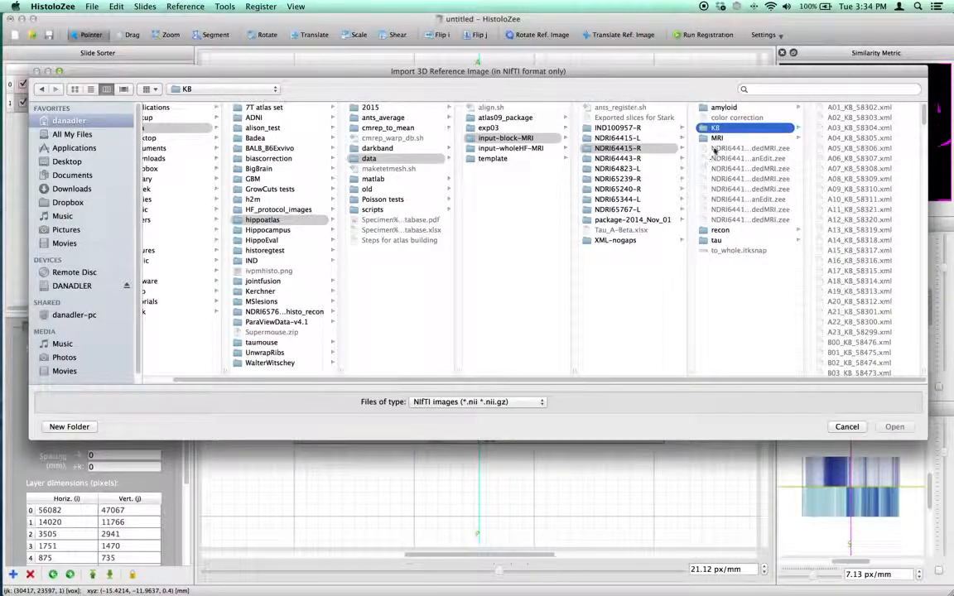
left_click(717, 138)
left_click(873, 178)
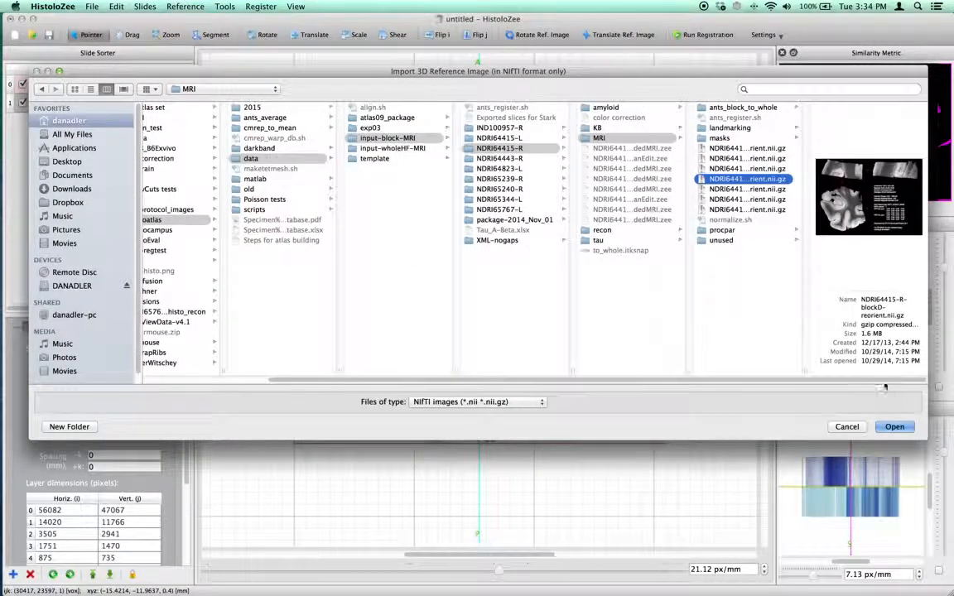
left_click(895, 427)
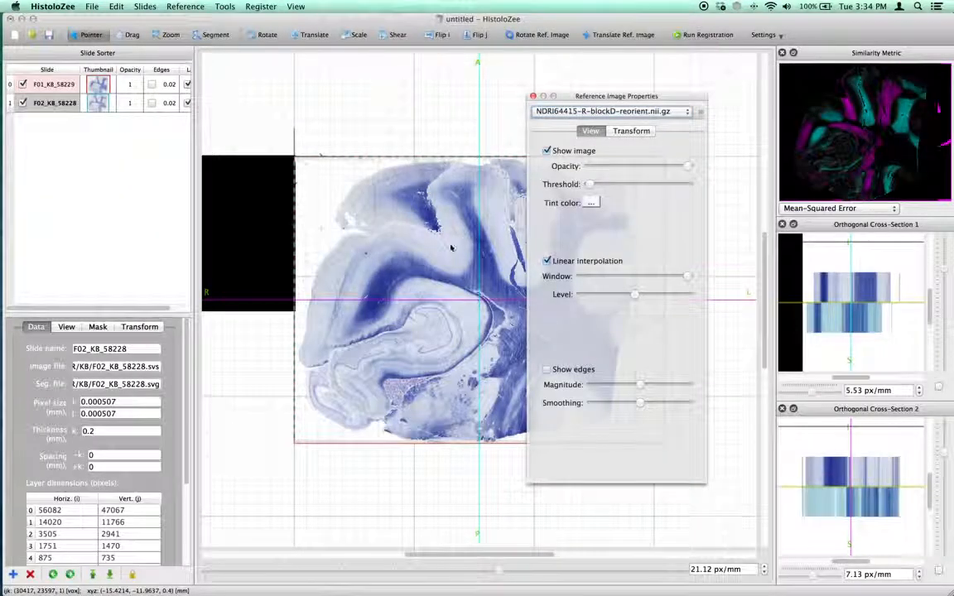
- Set the histology slide stack orientation to Coronal
left_click_drag(471, 553, 428, 554)
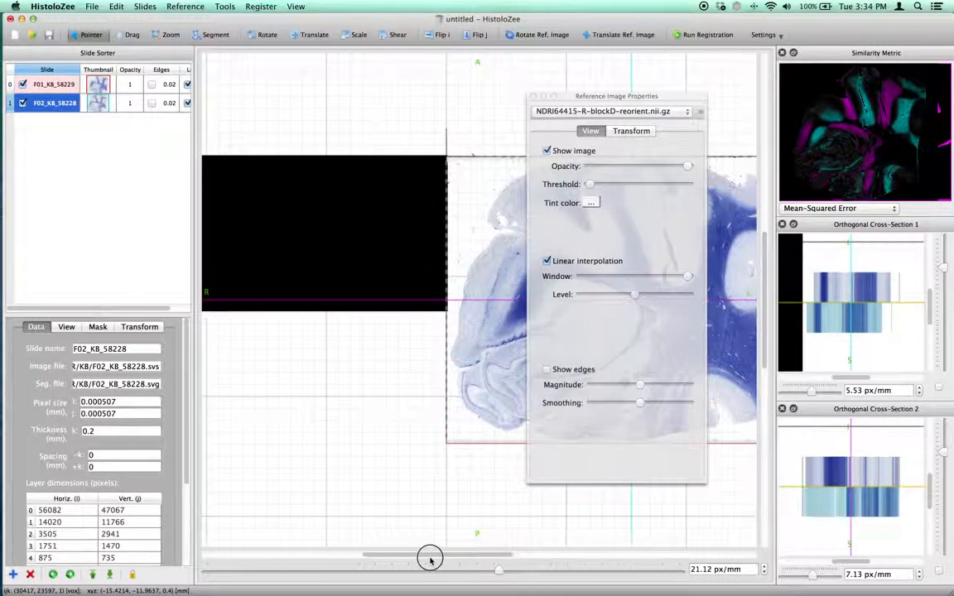
left_click(169, 36)
left_click_drag(355, 130, 361, 145)
left_click_drag(604, 102, 728, 189)
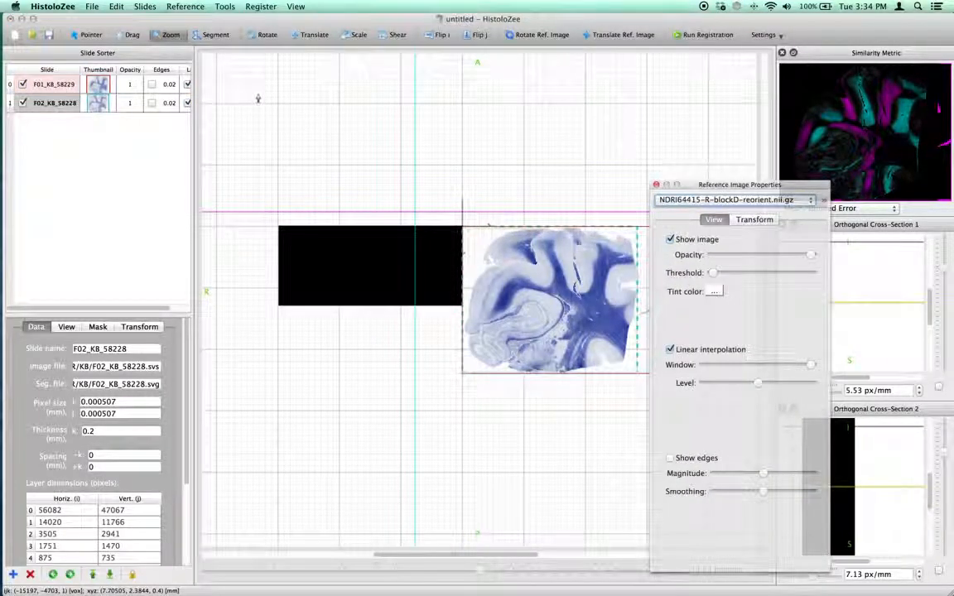
left_click(145, 7)
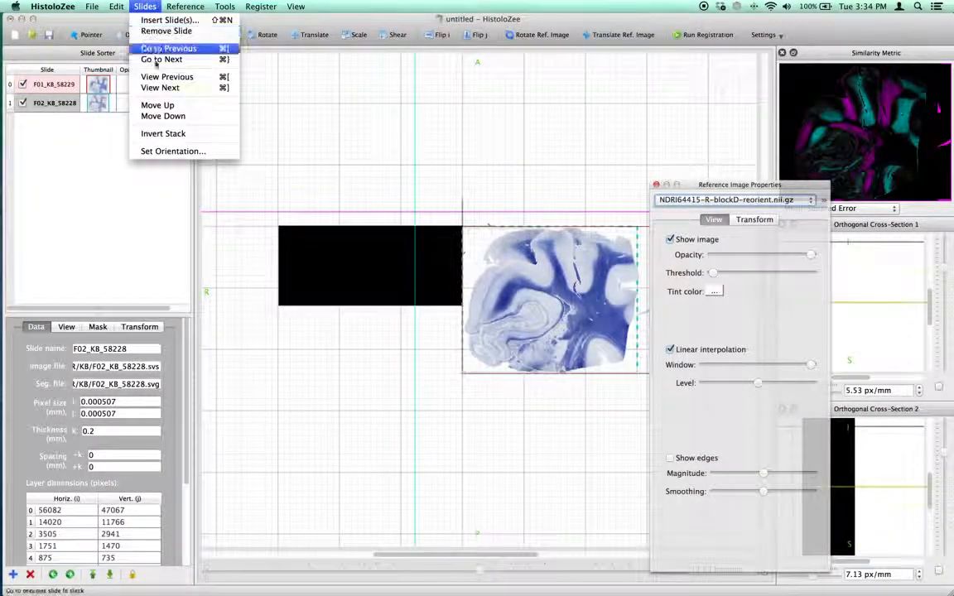
left_click(169, 151)
left_click(547, 281)
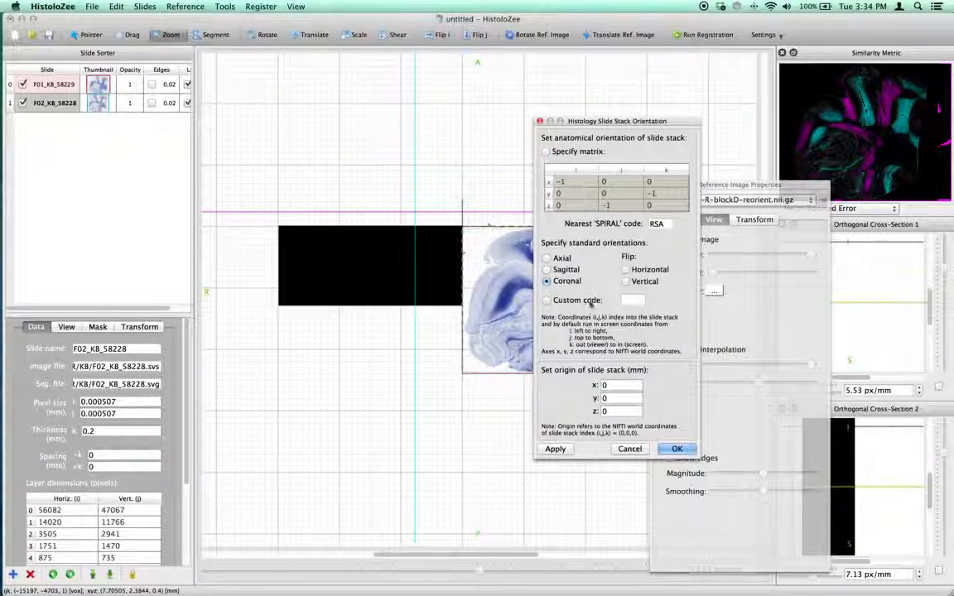
left_click(676, 449)
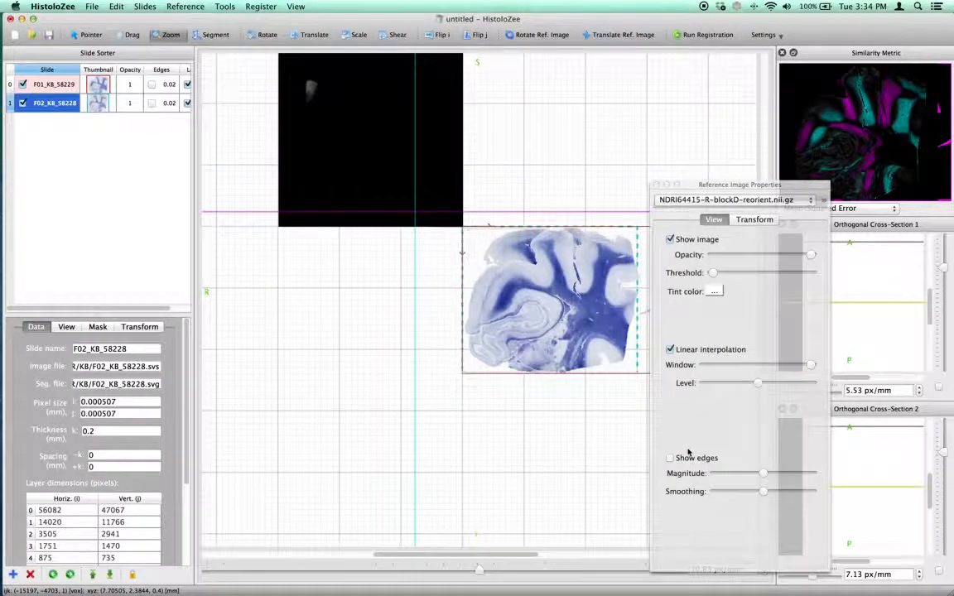
- Translate the reference MRI image until the brain section appears, enabling the cross-section view options
left_click(619, 35)
mouse_move(447, 300)
left_mouse_down()
mouse_move(425, 264)
mouse_move(413, 71)
left_mouse_up()
left_click_drag(425, 271, 400, 49)
left_click_drag(415, 313, 407, 76)
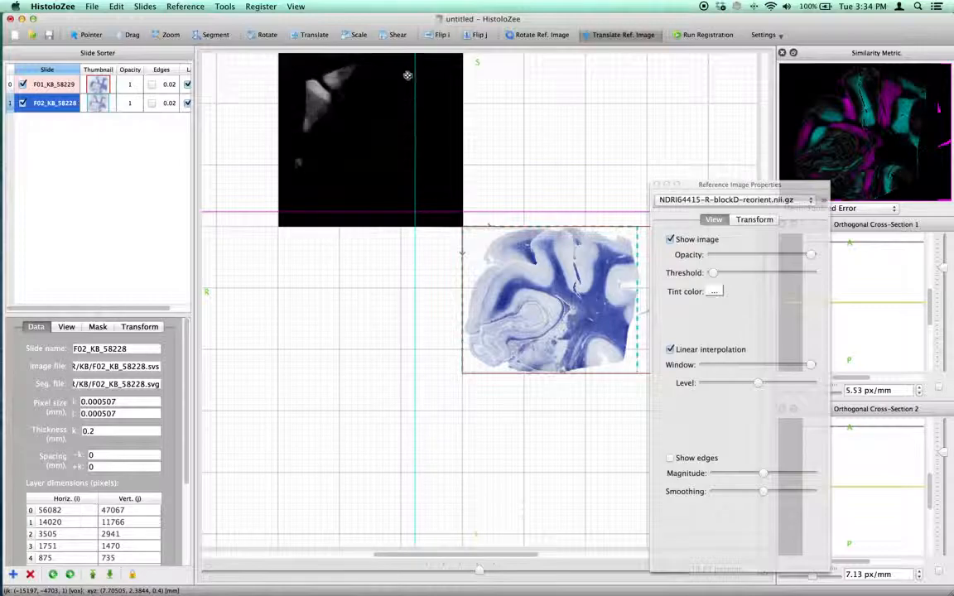
left_click(939, 386)
left_click(940, 573)
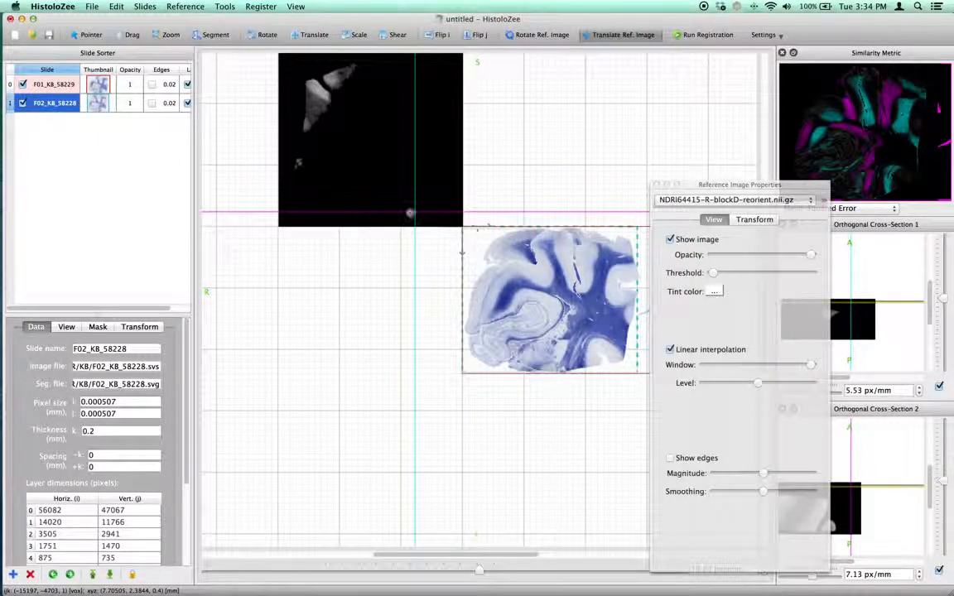
left_click_drag(420, 189, 426, 216)
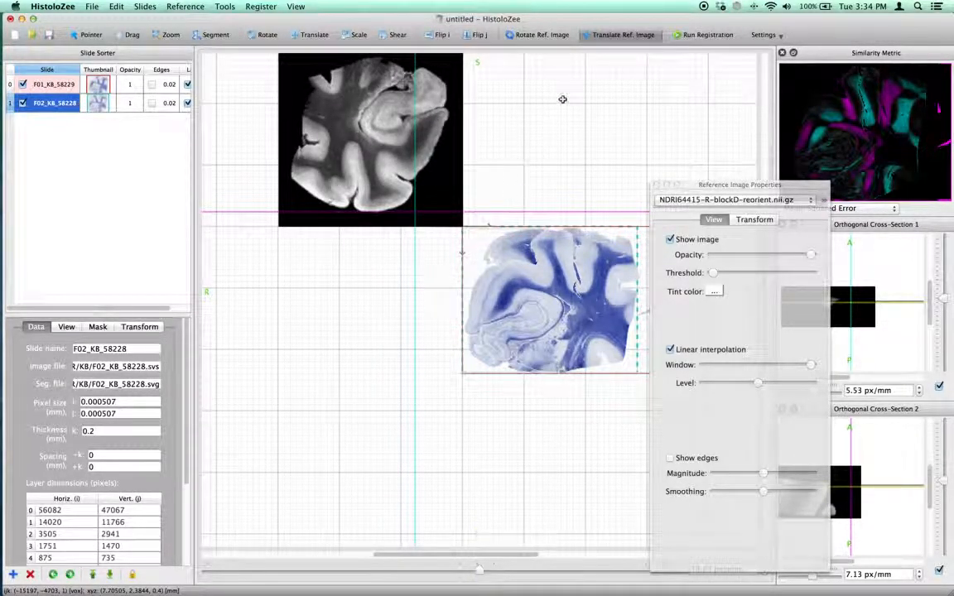
- Flip slide F01_KB_58229 along both the i and j axes
left_click(61, 84)
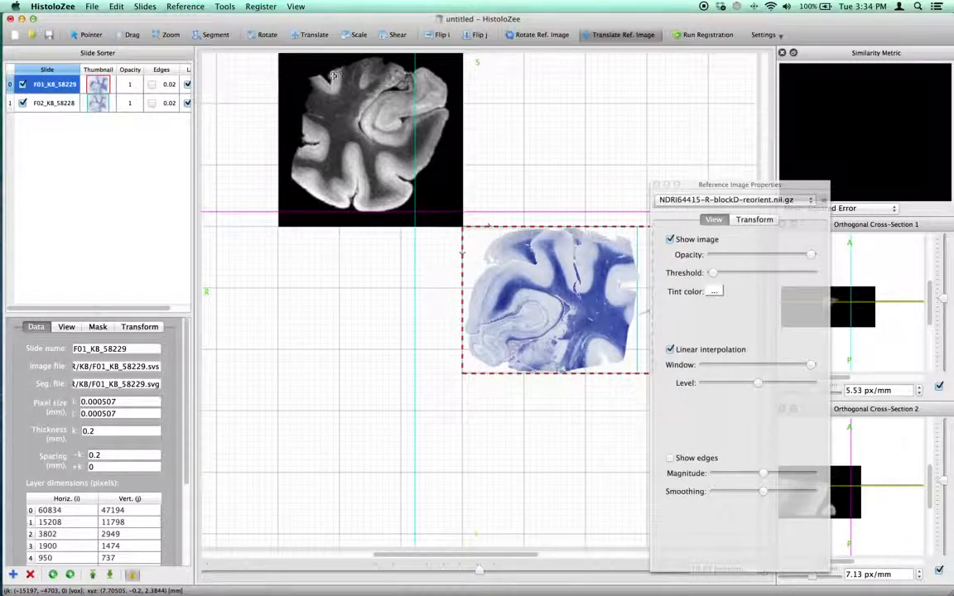
left_click(434, 36)
left_click(468, 35)
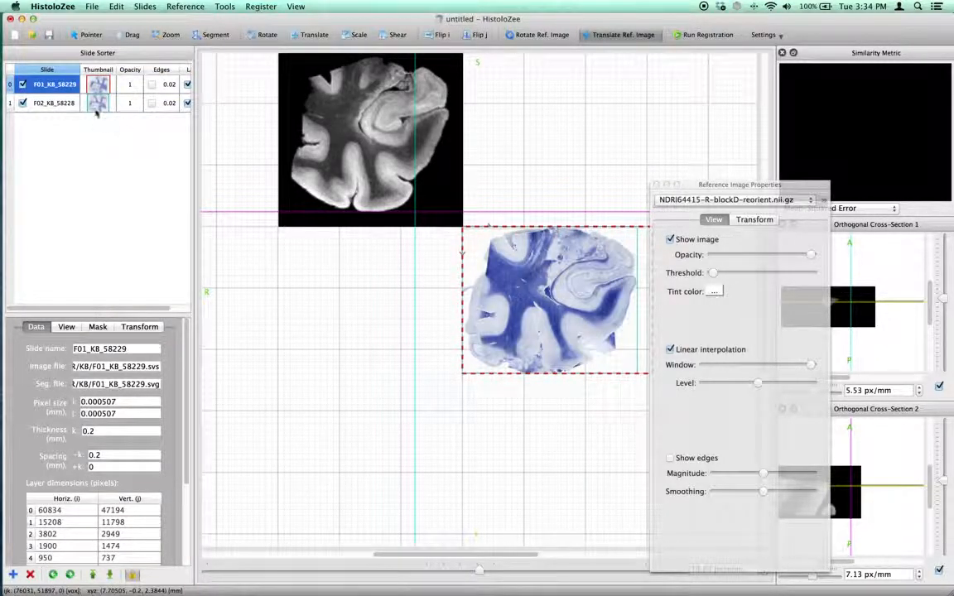
- Select slide F02_KB_58228 and move the reference MRI image onto the histology slide
left_click(62, 104)
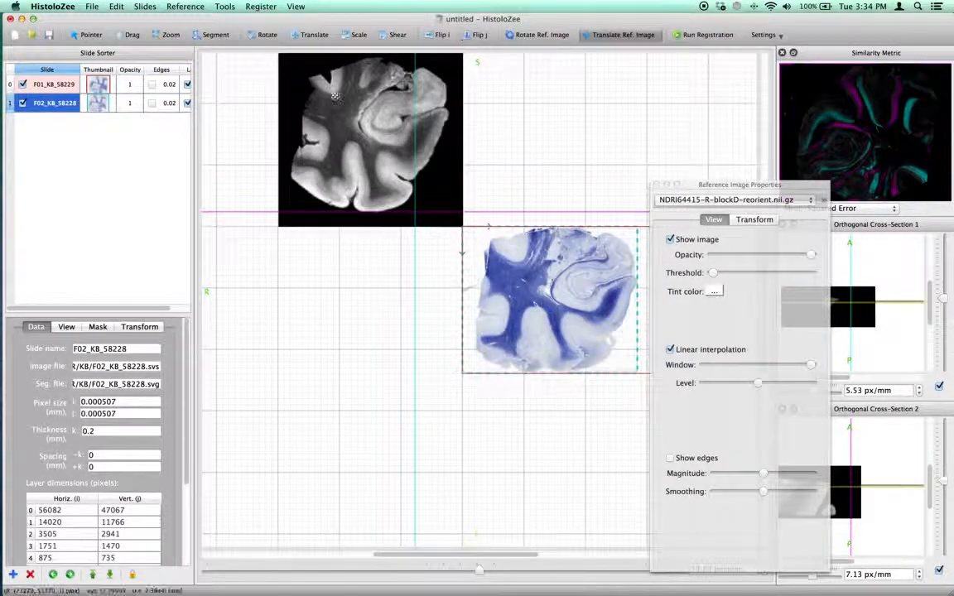
left_click_drag(298, 121, 482, 322)
left_click_drag(419, 556, 488, 556)
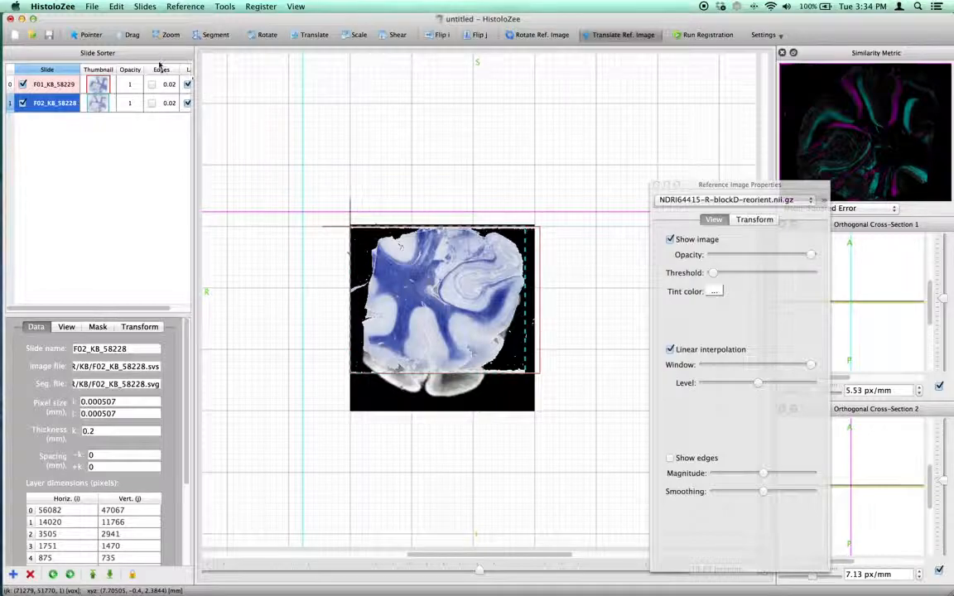
- Hide slide F02_KB_58228 from the stack view
left_click(177, 38)
left_click_drag(421, 281, 423, 264)
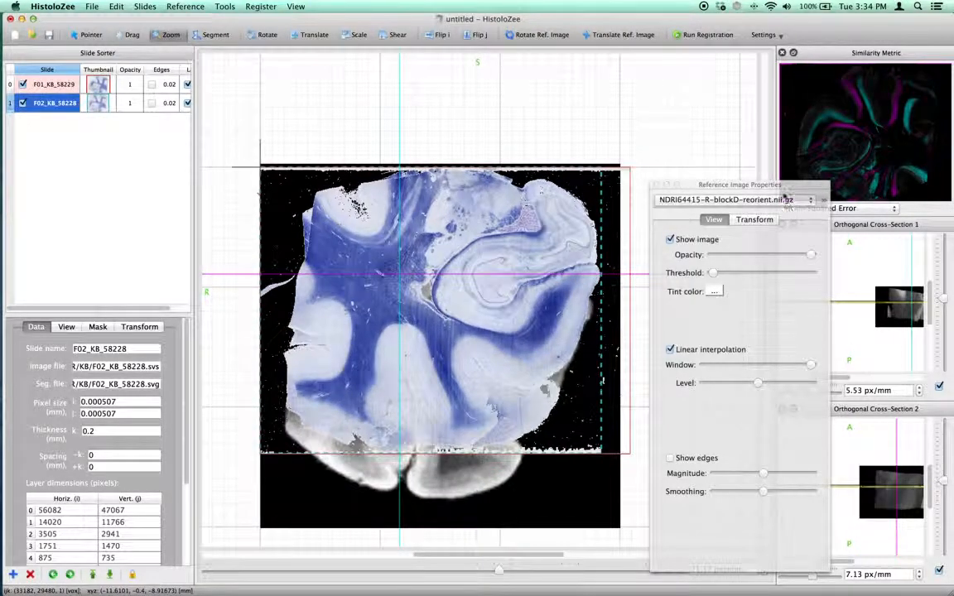
left_click(377, 365)
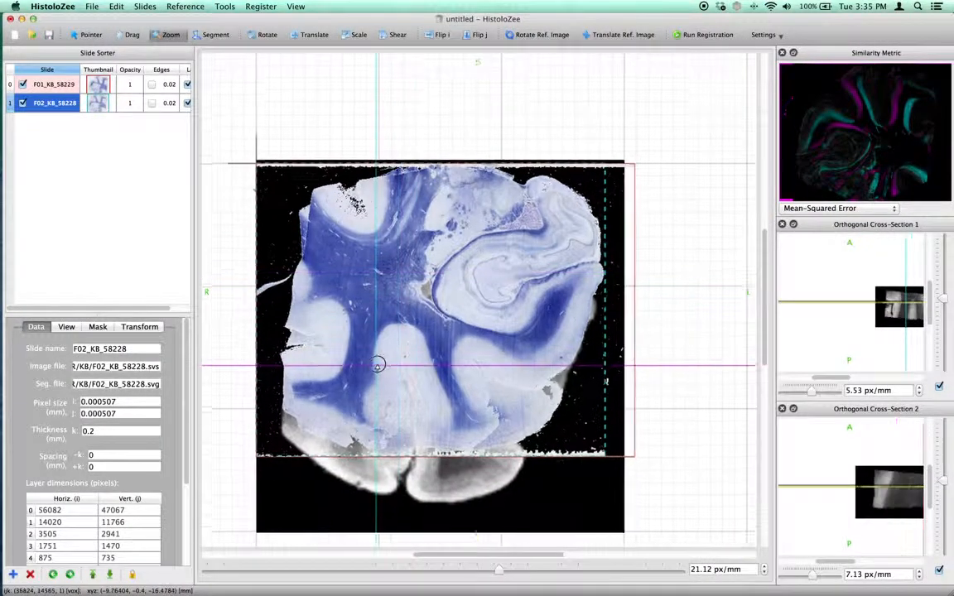
left_click_drag(377, 364, 377, 361)
left_click(23, 102)
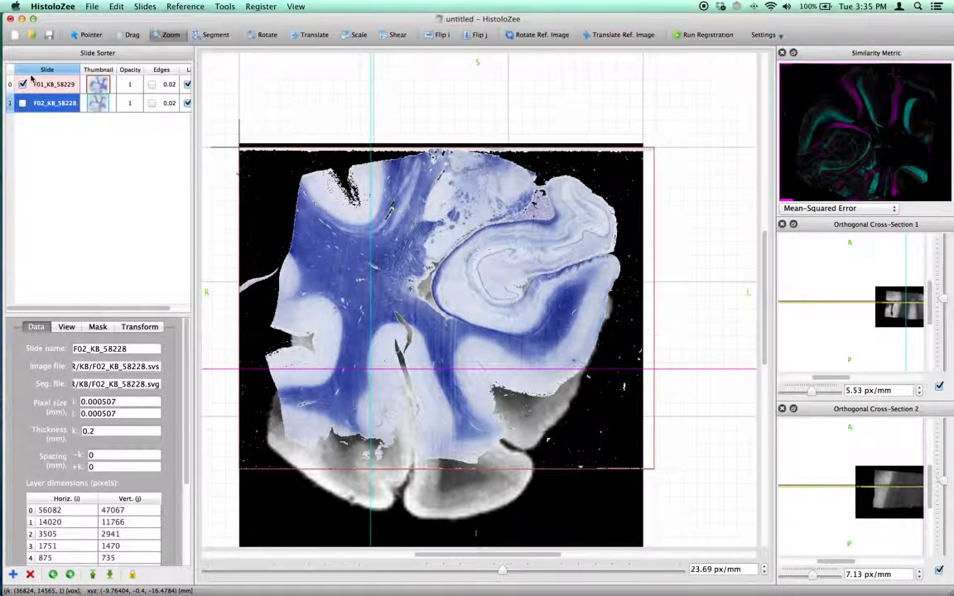
- Select slide F01_KB_58229, show its edges and rotate it slightly to align with the MRI
left_click(33, 83)
left_click(314, 35)
left_click_drag(404, 217, 408, 249)
key("e")
key("r")
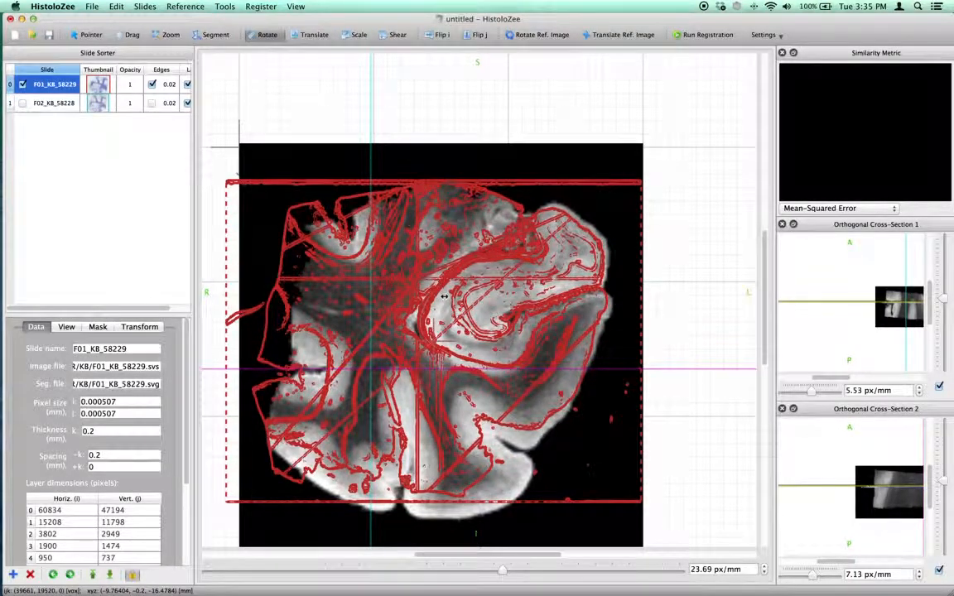
left_click_drag(452, 297, 468, 315)
key("t")
- Configure registration as Histology Slide to Reference Image with Normalized Mutual Information and the Full Affine model
left_click(779, 35)
left_click(782, 60)
left_click(781, 35)
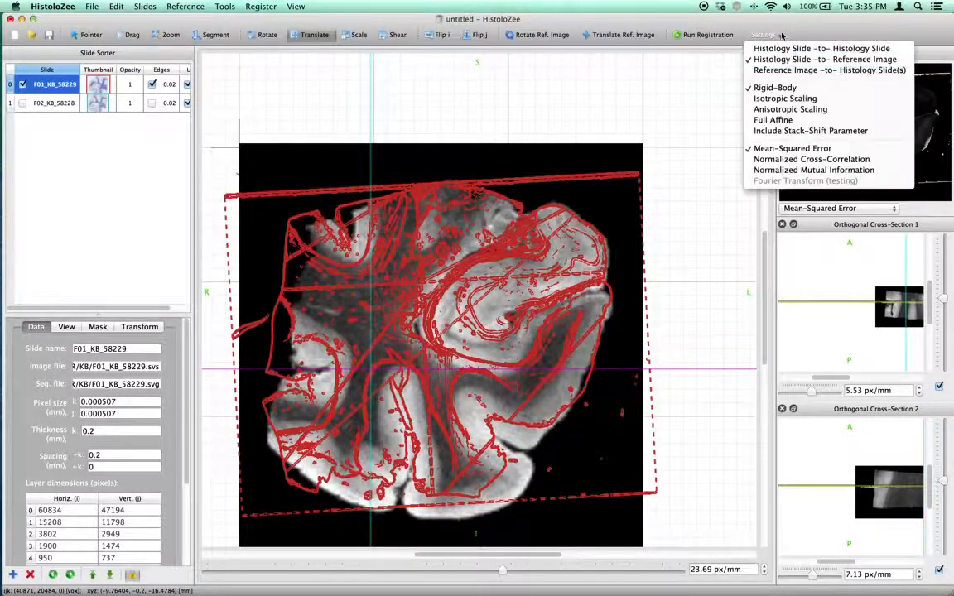
left_click(792, 170)
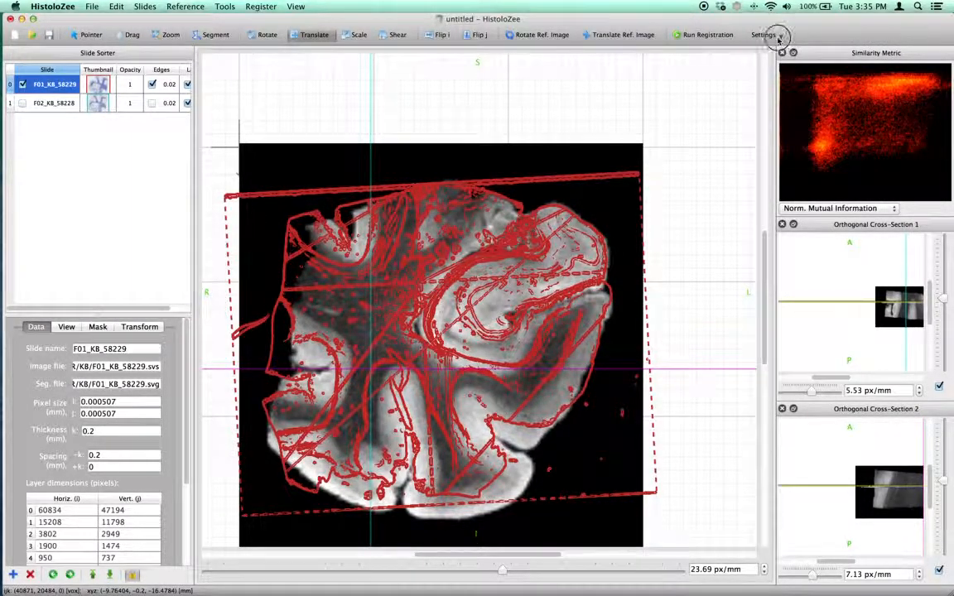
left_click(779, 34)
left_click(800, 121)
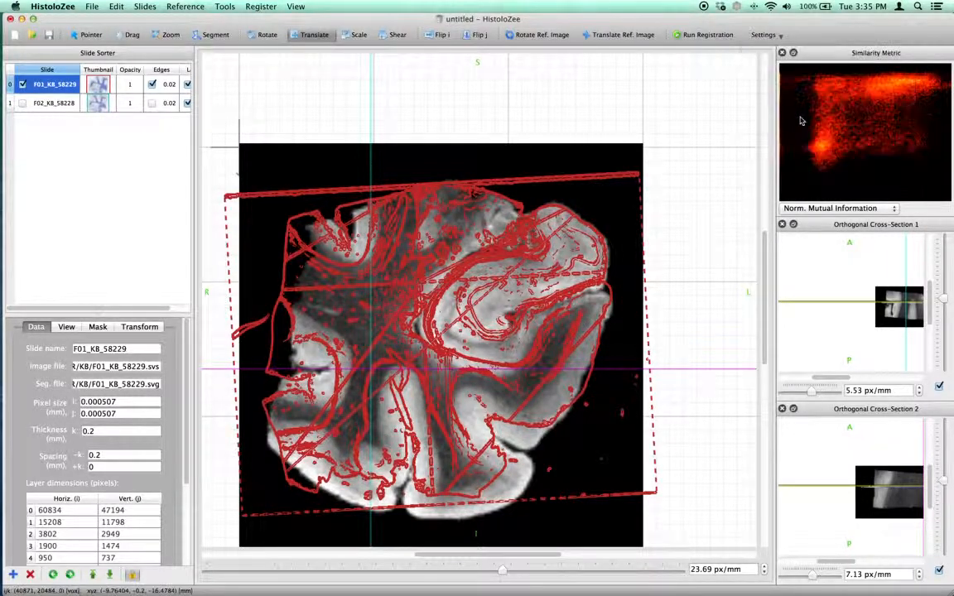
- Disable metric masking using threshold and run automatic registration on slide F01_KB_58229
left_click(297, 7)
left_click(272, 7)
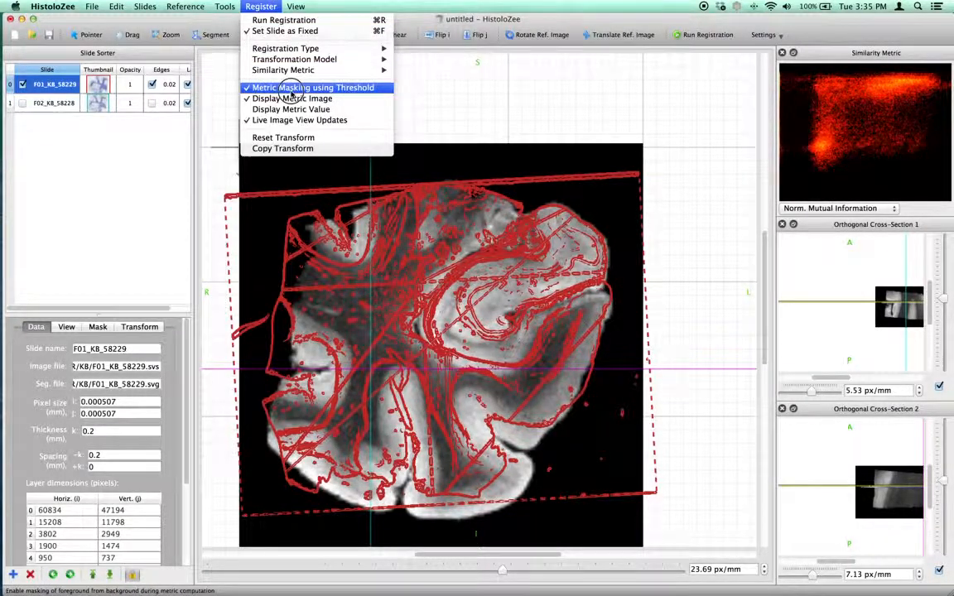
left_click(292, 89)
left_click(706, 35)
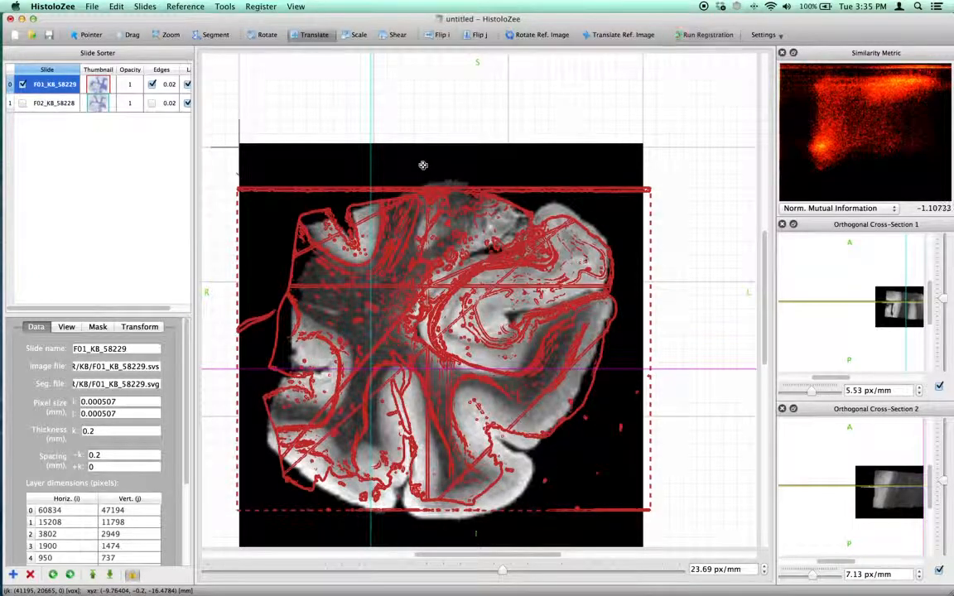
- Select and show slide F02_KB_58228 and start automatic registration
left_click(57, 104)
left_click(23, 102)
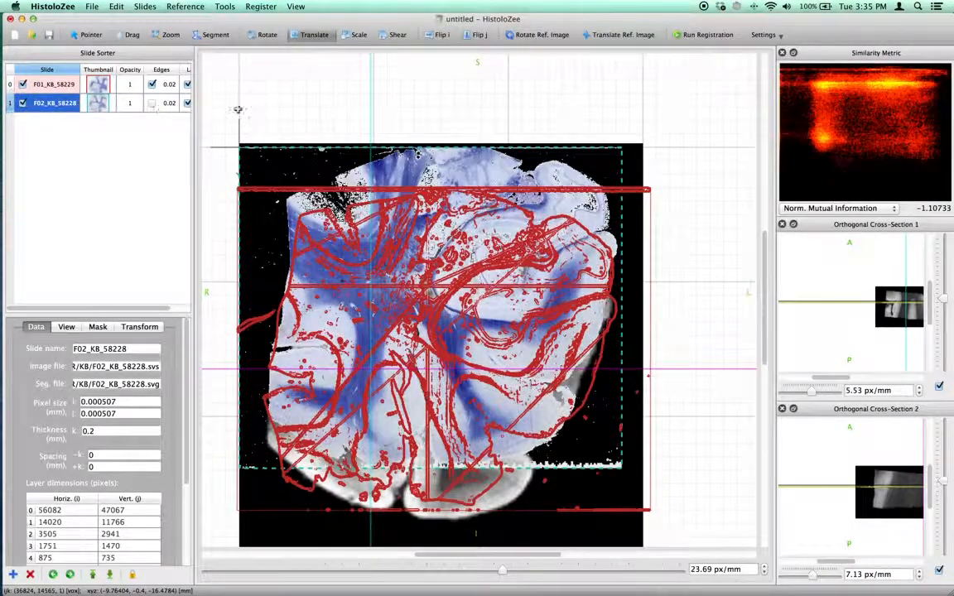
left_click(699, 35)
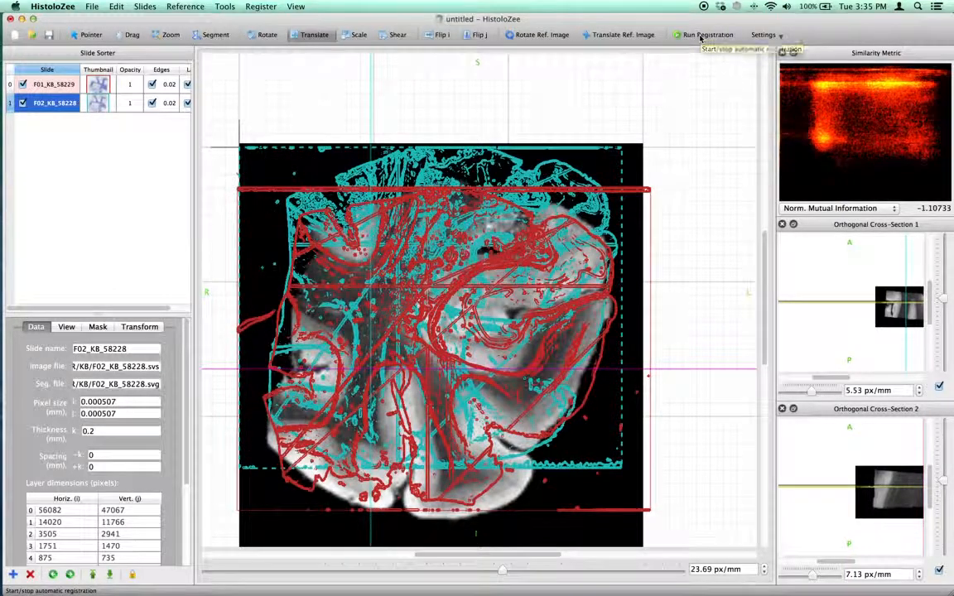
- Hide slide F01_KB_58229 and toggle edge display for slide F02_KB_58228
left_click(23, 84)
left_click(57, 85)
left_click(40, 103)
left_click(151, 104)
key("e")
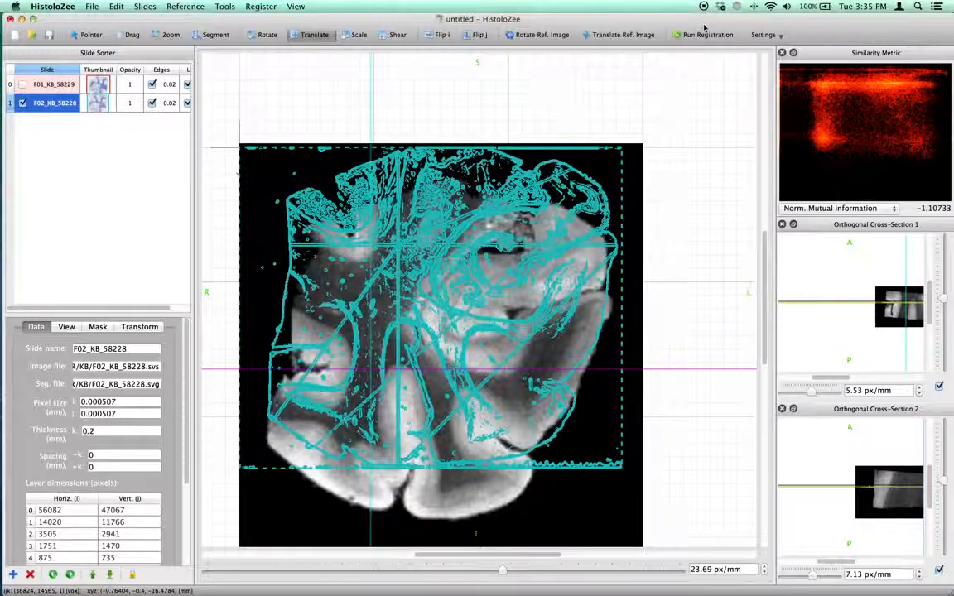
- Run automatic registration on slide F02_KB_58228 and activate the Scale tool
left_click(712, 39)
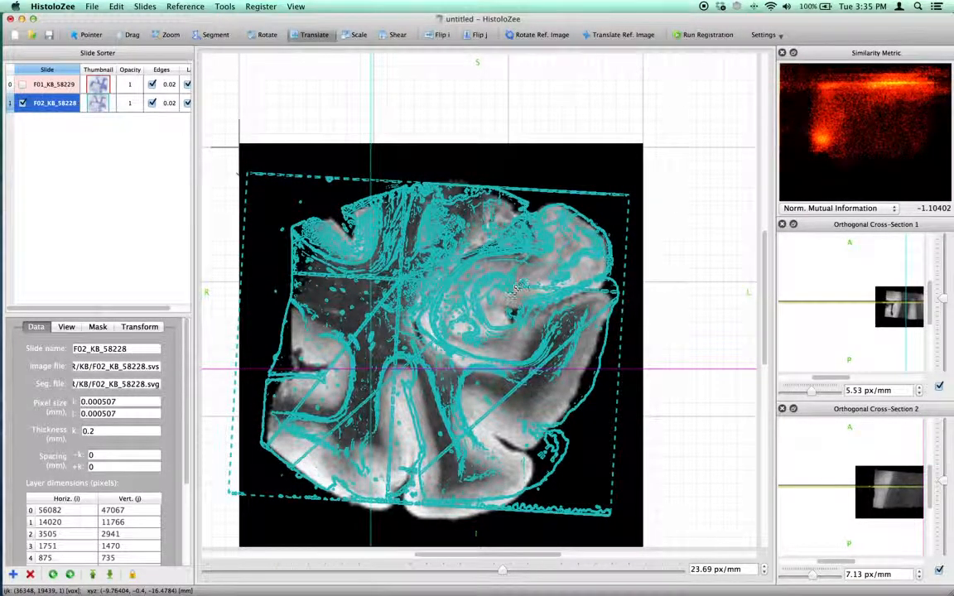
left_click(358, 34)
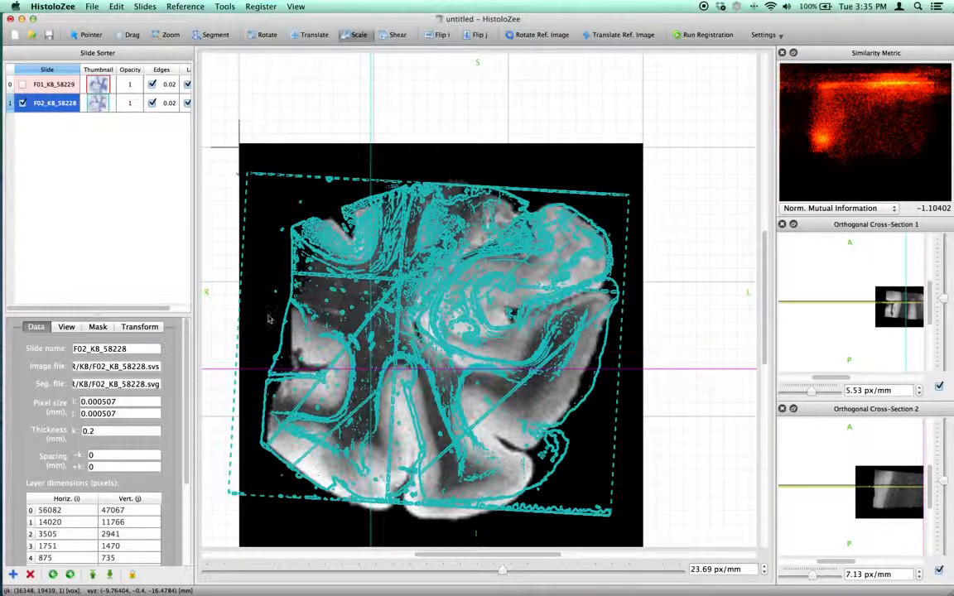
- Scale and translate slide F02_KB_58228 slightly to refine its alignment with the MRI
left_click_drag(239, 327, 234, 325)
key("t")
left_click_drag(464, 321, 454, 322)
- Select slide F01_KB_58229, turn off its edge overlay, and zoom into the slide and the first orthogonal cross-section
left_click(51, 84)
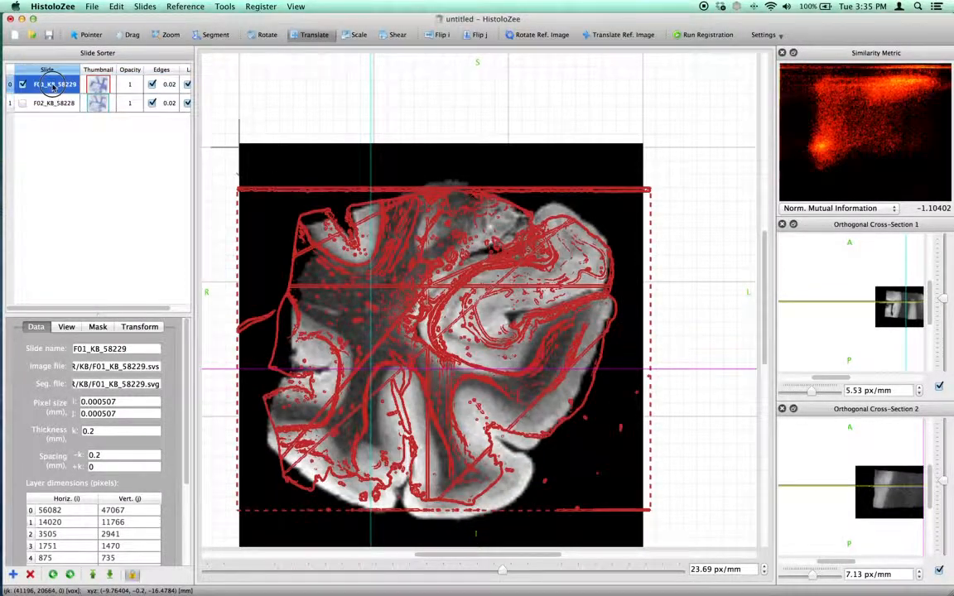
key("e")
key("z")
left_click_drag(466, 294, 321, 195)
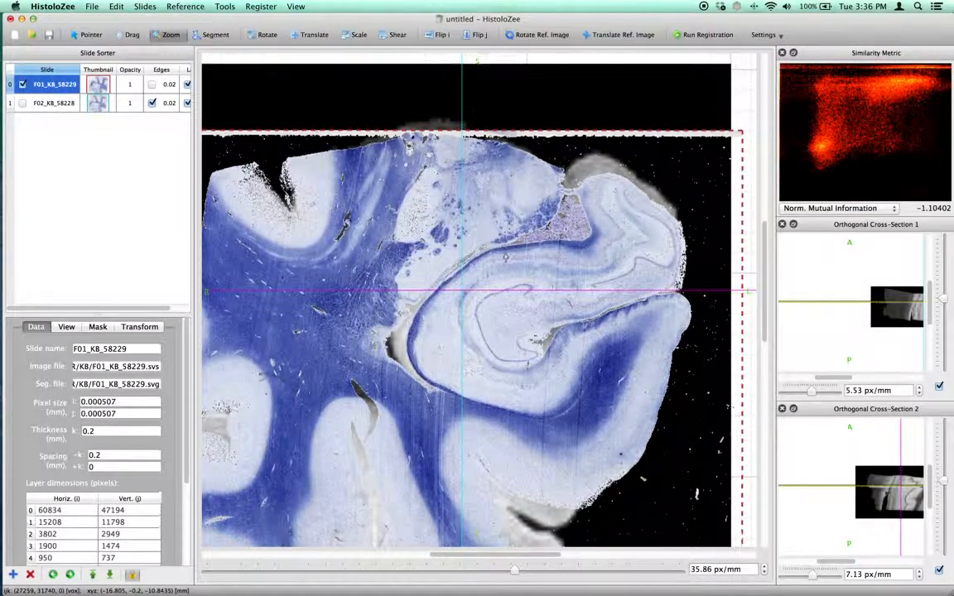
scroll(662, 243, "down", 2)
left_click_drag(847, 375, 900, 352)
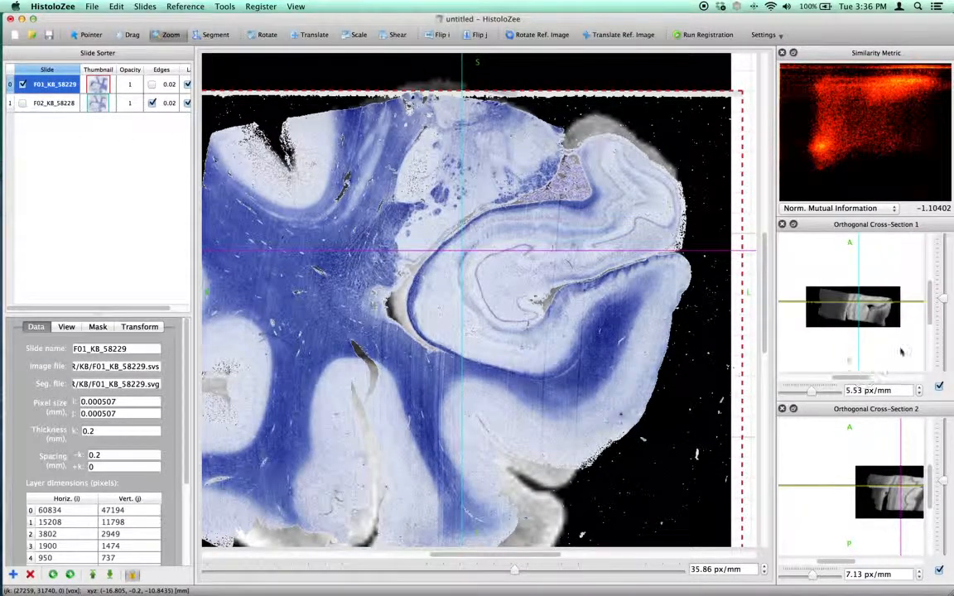
left_click_drag(944, 299, 944, 285)
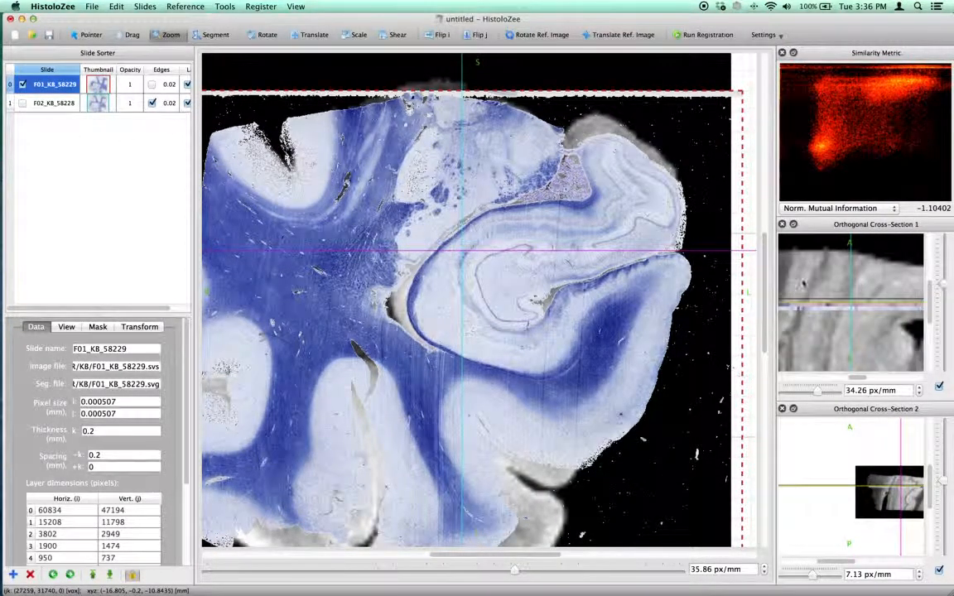
- Compare the thickness fields of slides F01_KB_58229 and F02_KB_58228, then zoom the view back out
left_click(102, 429)
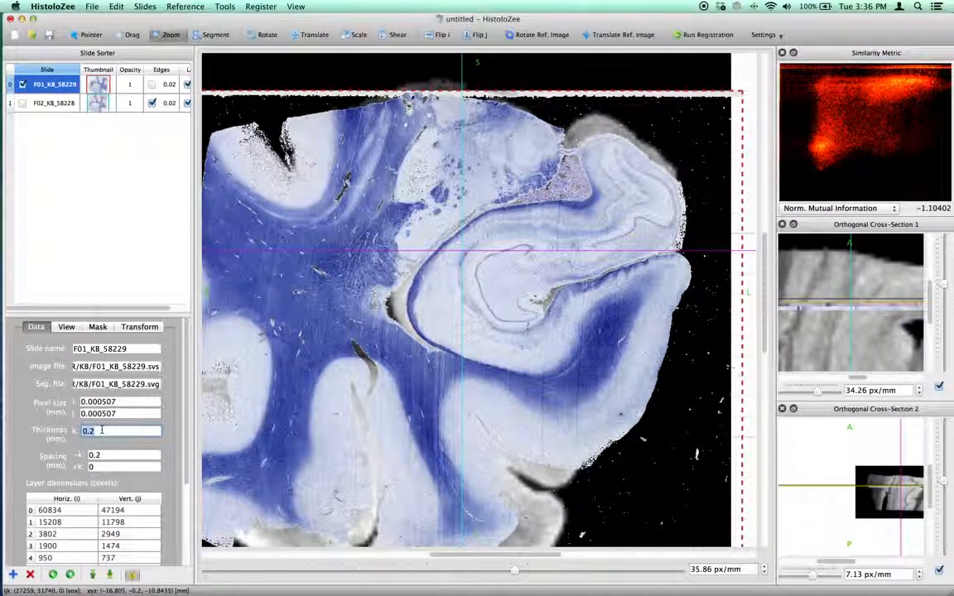
left_click(54, 103)
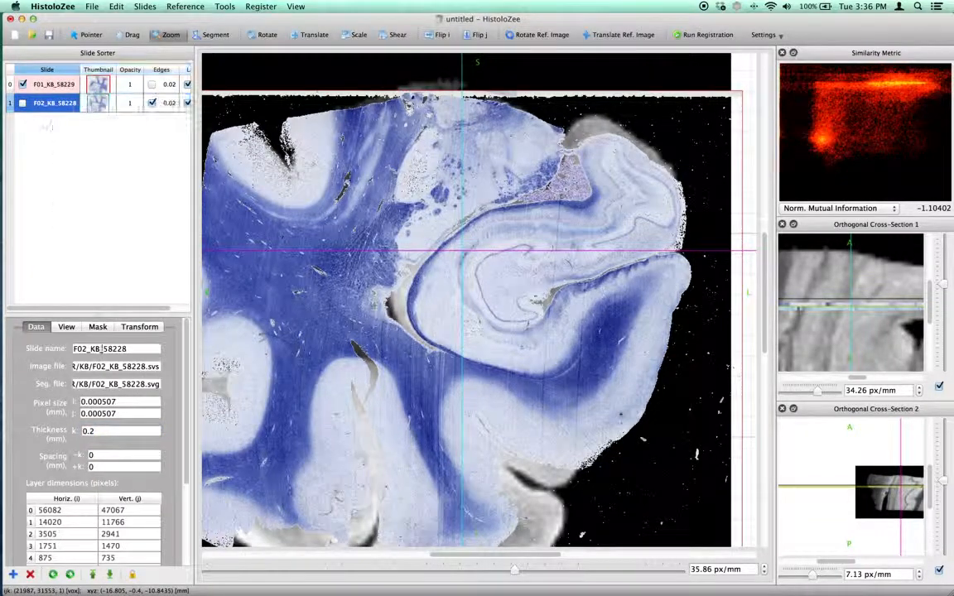
left_click(115, 431)
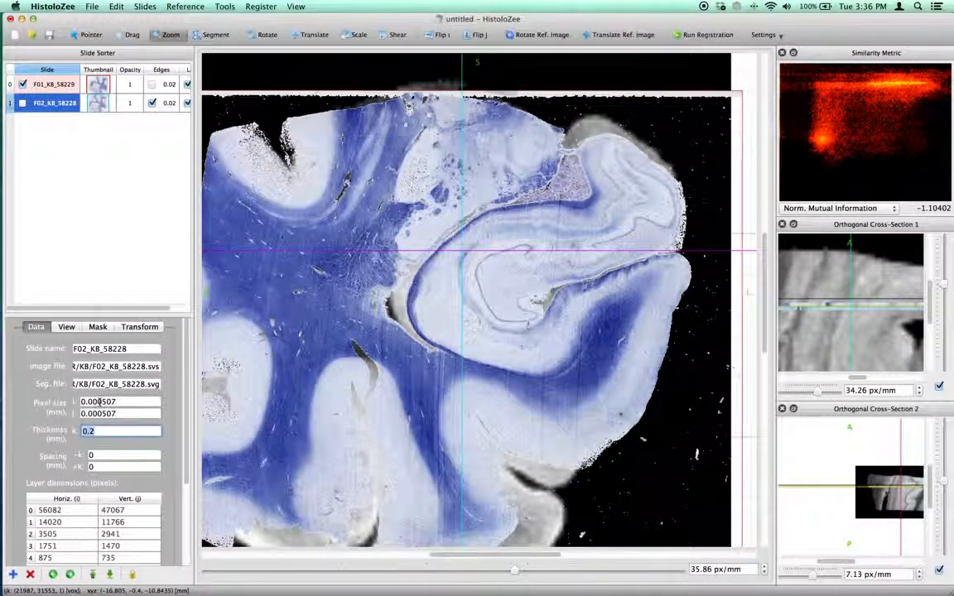
left_click(50, 84)
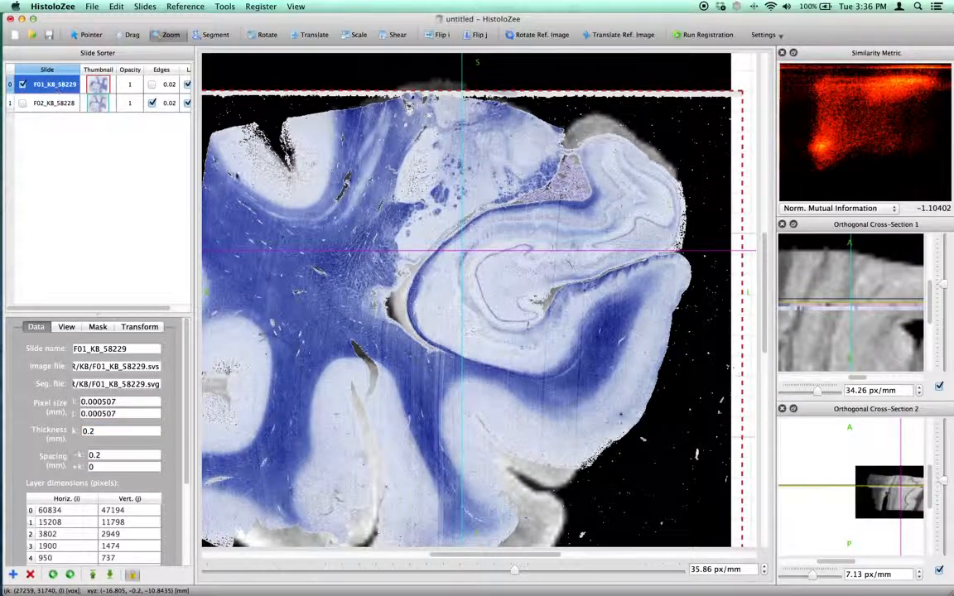
scroll(327, 238, "down", 2)
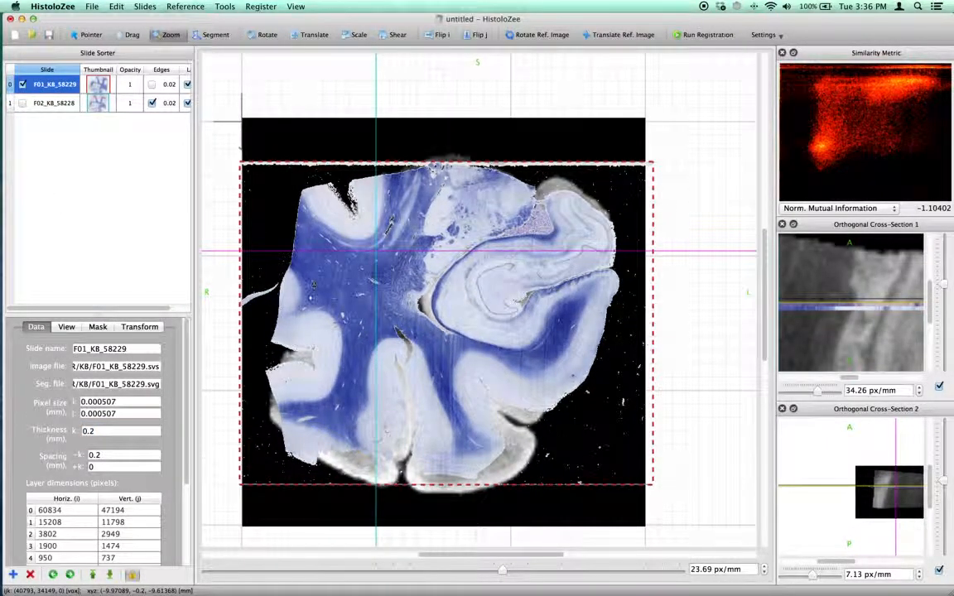
- Open the slide stack export options with the bounding box of all slides as the view area
left_click(92, 6)
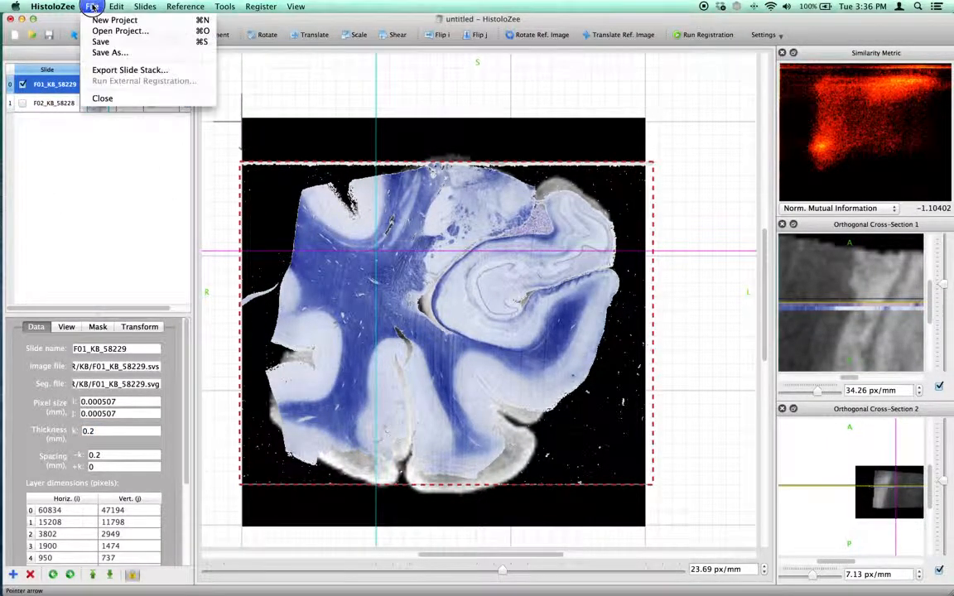
left_click(116, 70)
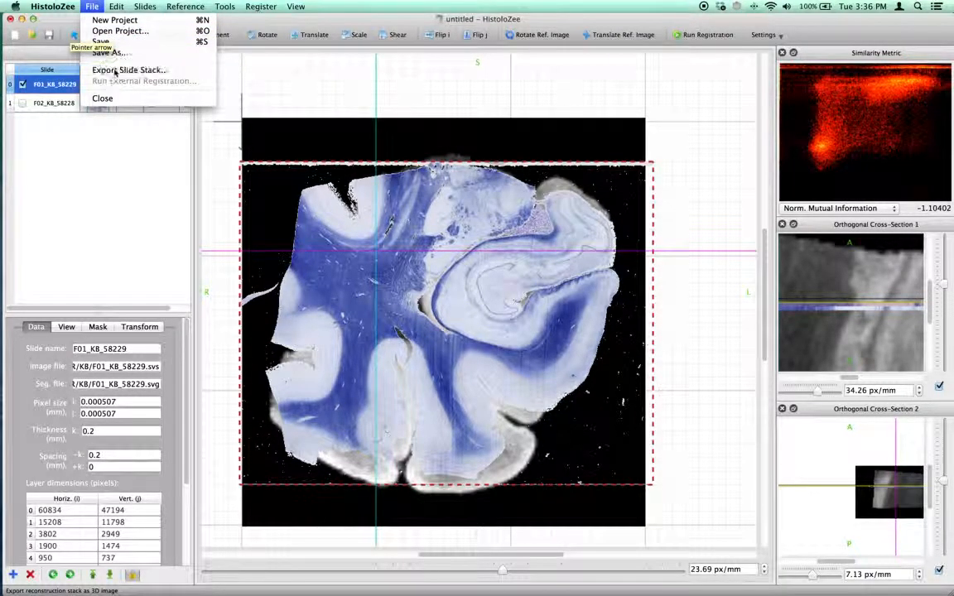
left_click_drag(480, 75, 634, 78)
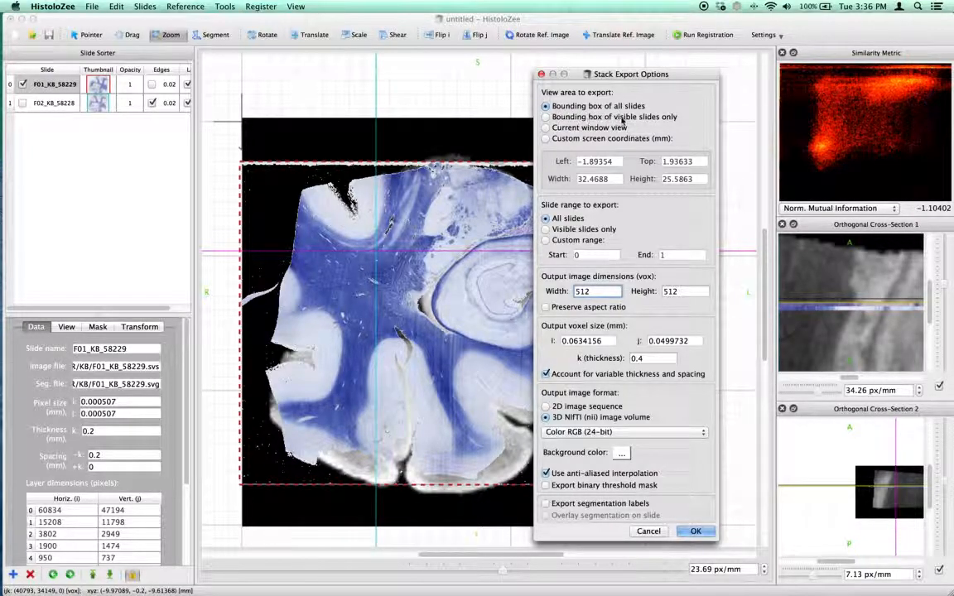
left_click(574, 139)
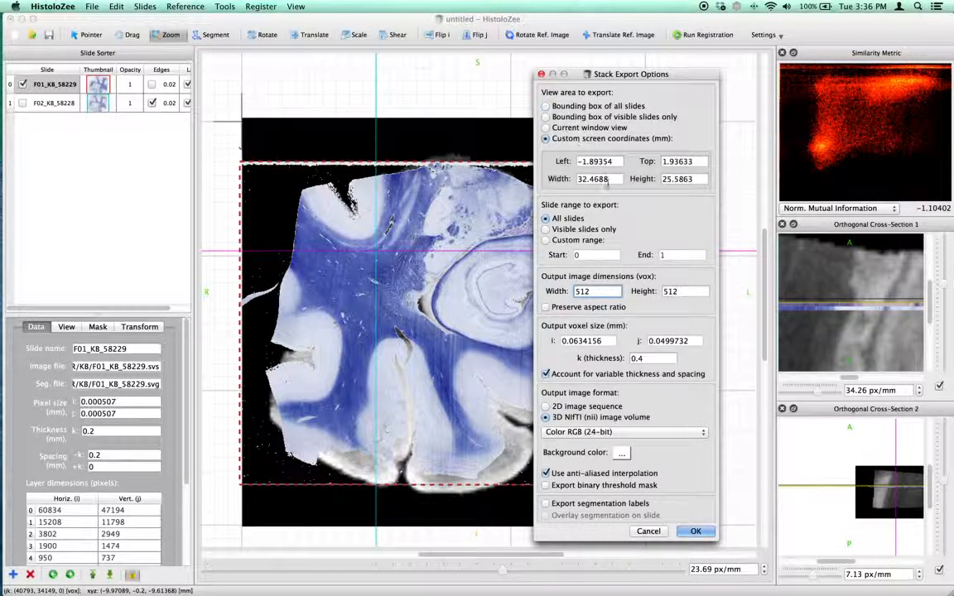
left_click(580, 107)
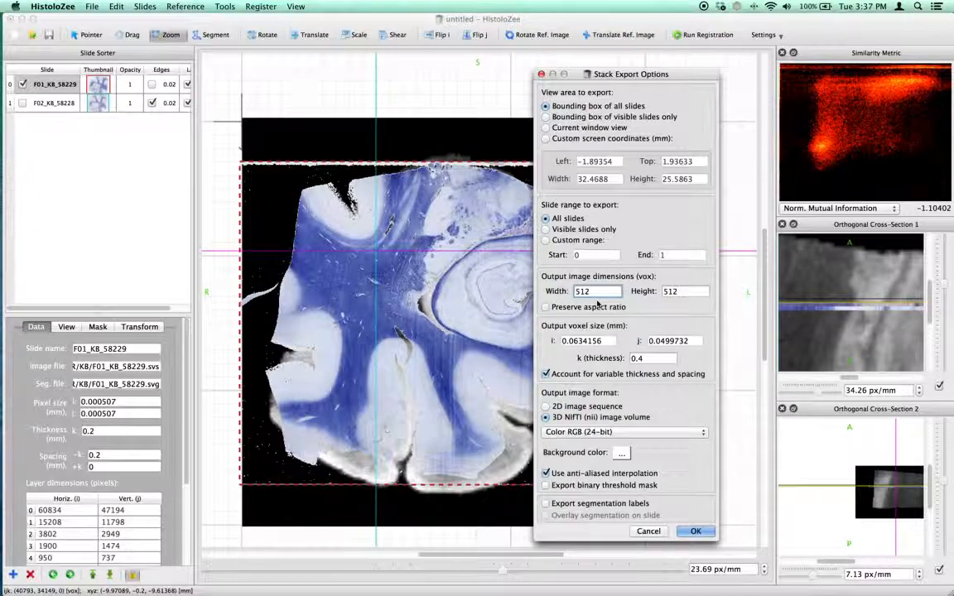
- Enable Preserve aspect ratio and set the output image width to 1024 voxels
left_click(604, 308)
double_click(602, 292)
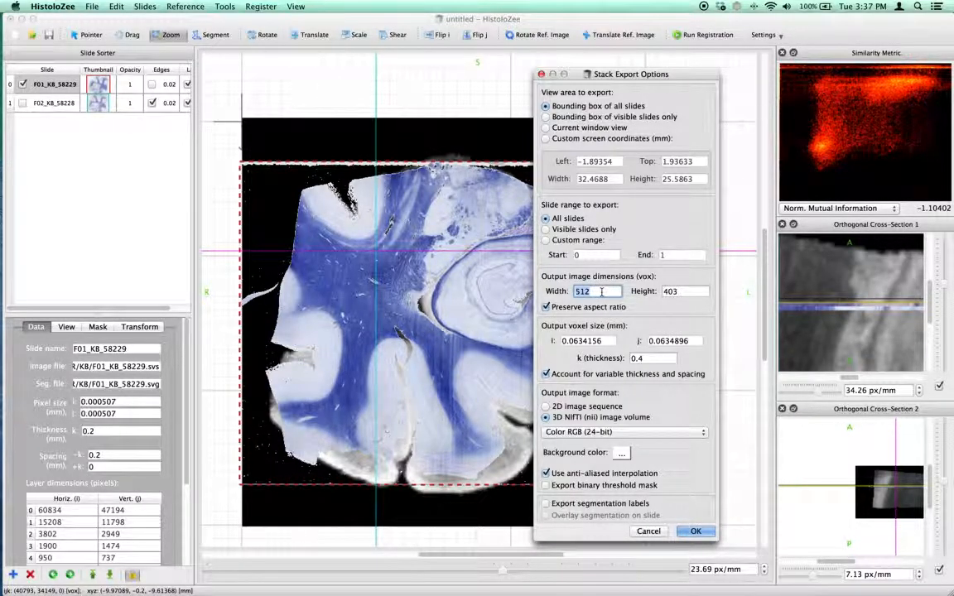
type("1024")
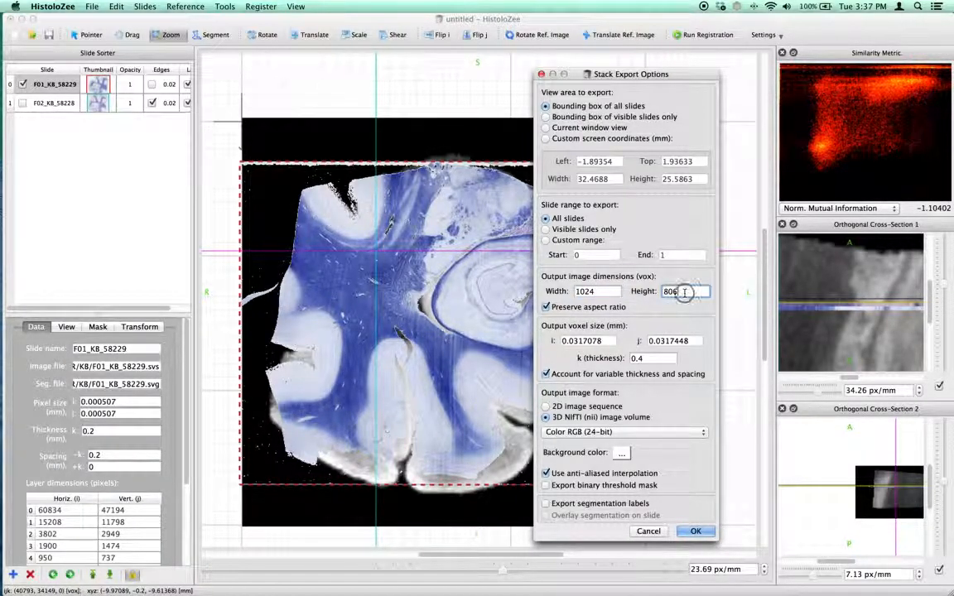
- Set the output voxel thickness k to 0.2 mm and keep Color RGB (24-bit) as the image format
left_click(647, 357)
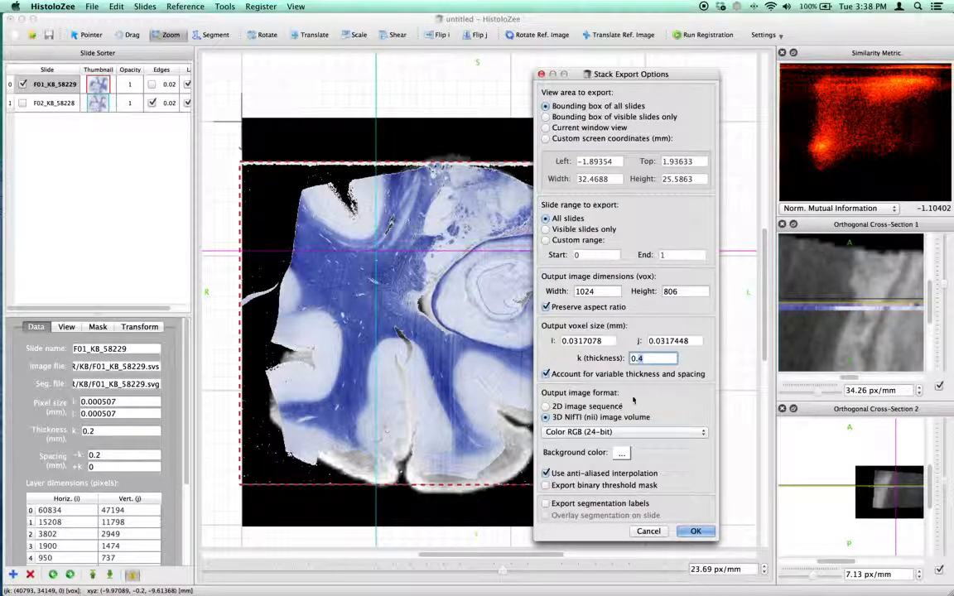
type("0.2")
left_click(587, 433)
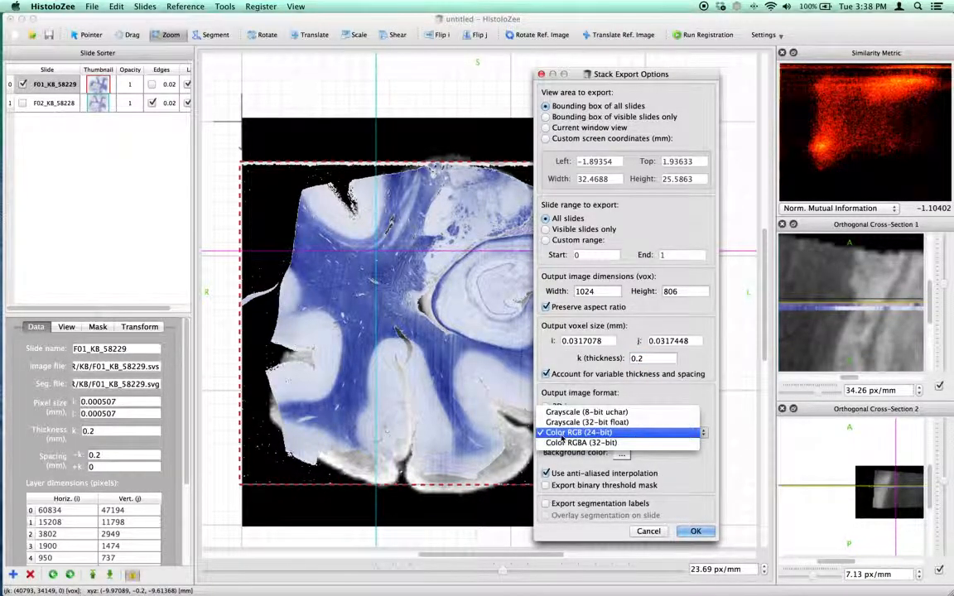
left_click(562, 435)
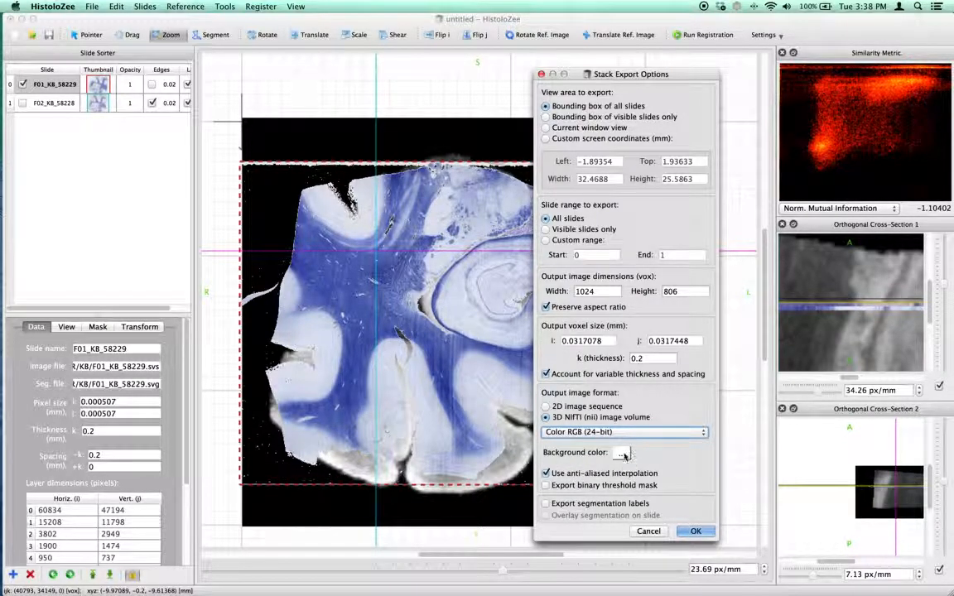
- Accept the default background colour and confirm the stack export options
left_click(623, 452)
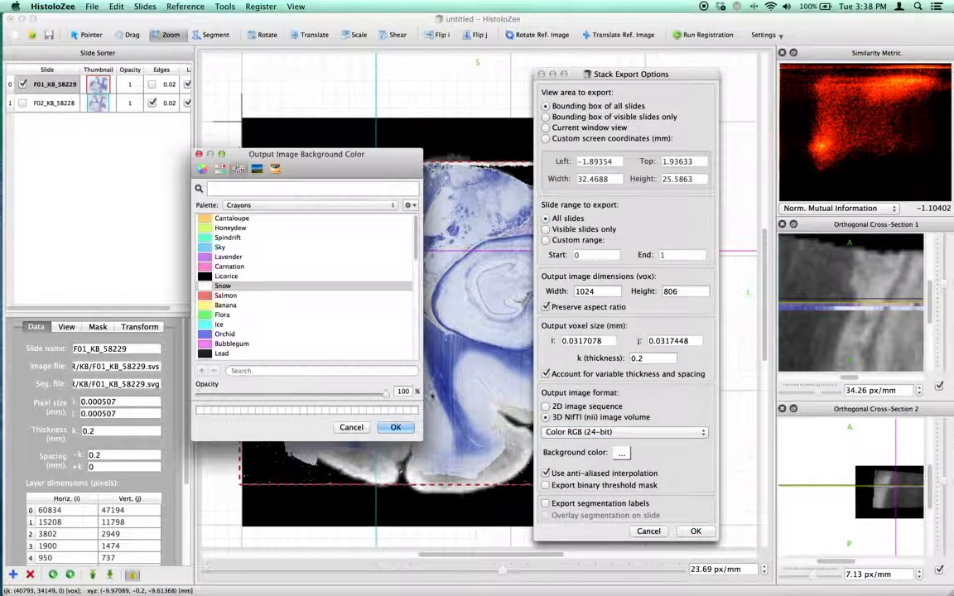
left_click(394, 427)
left_click(695, 531)
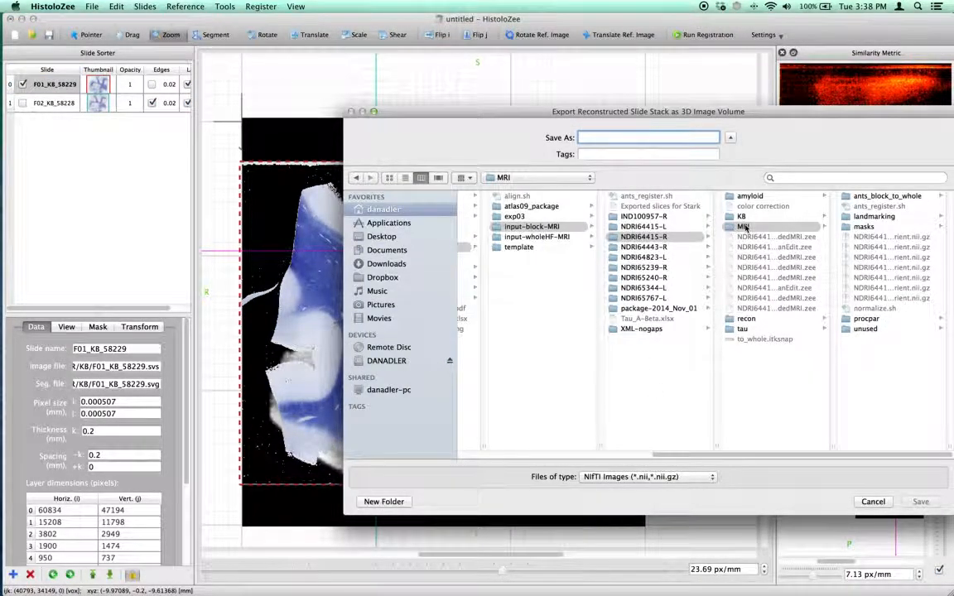
- Save the exported stack as testStack.nii.gz in the NDRI64415-R folder
left_click(644, 236)
left_click(609, 139)
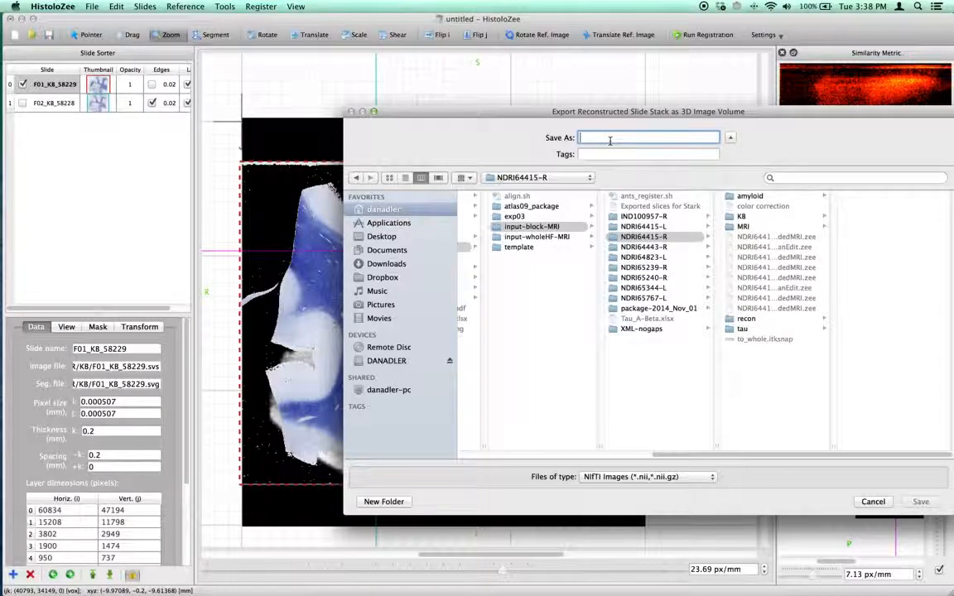
type("test")
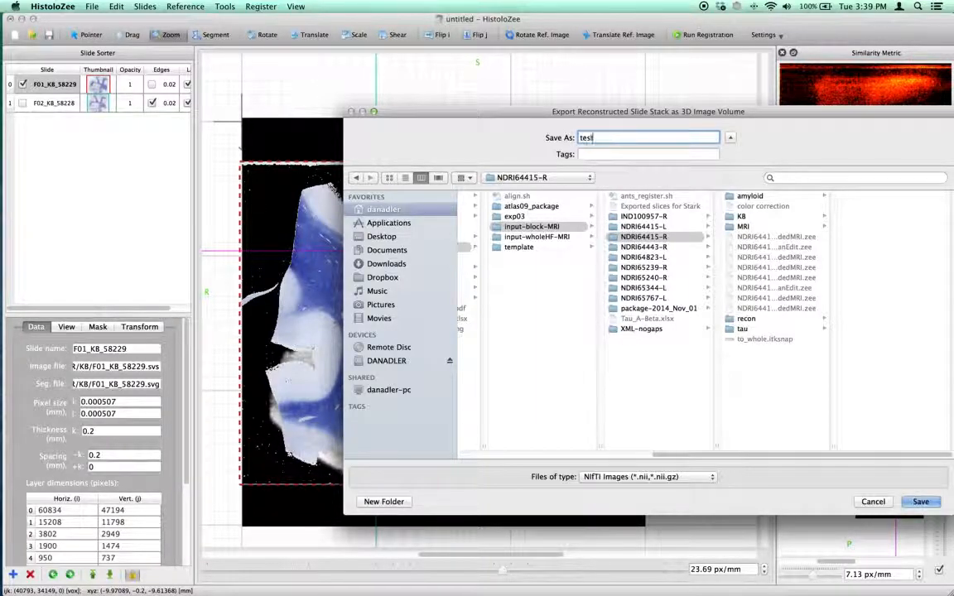
type("Stack.nii.gz")
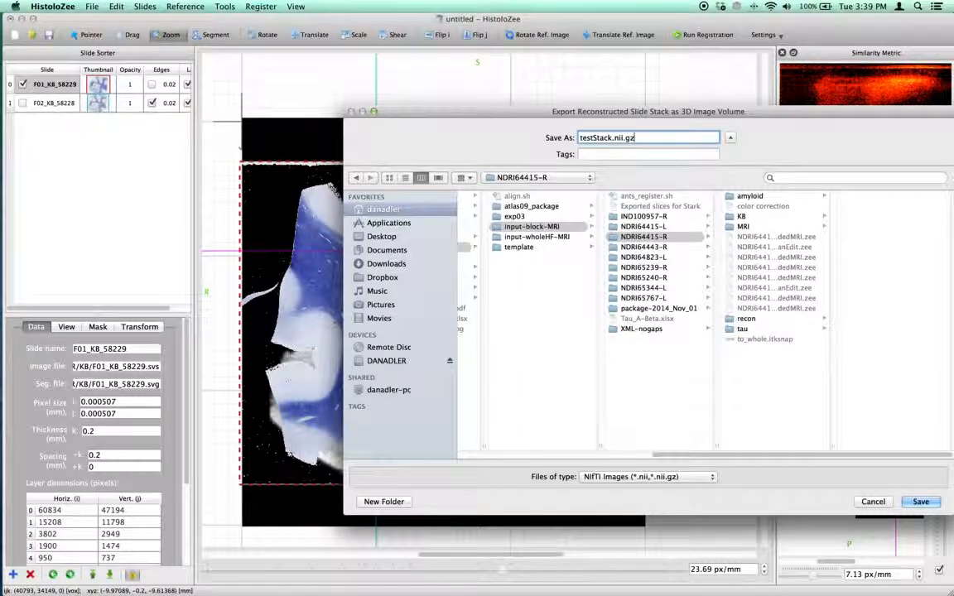
key("Return")
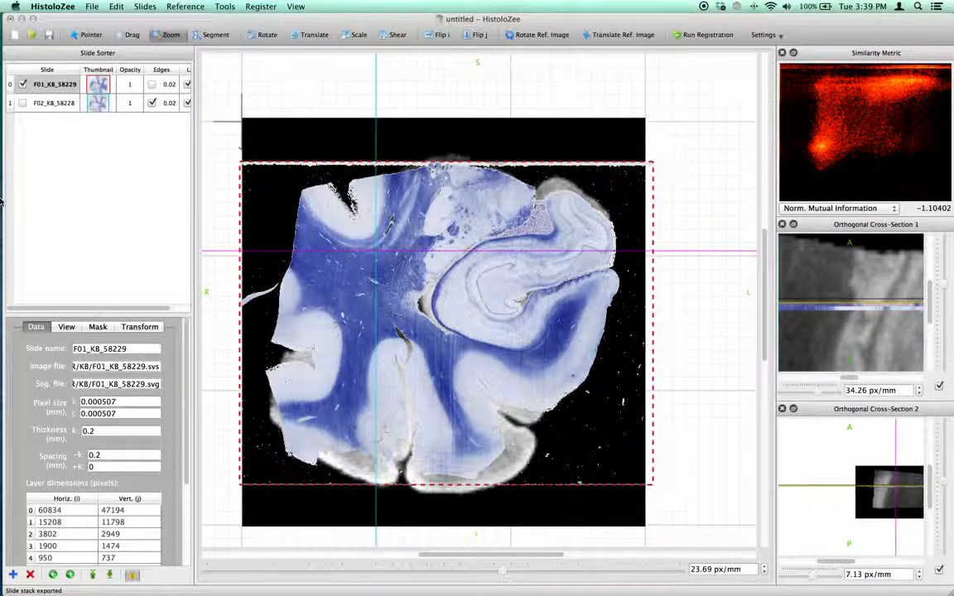
- Switch to Finder, select testStack.nii.gz, and open it in ITK-SNAP
left_click(8, 135)
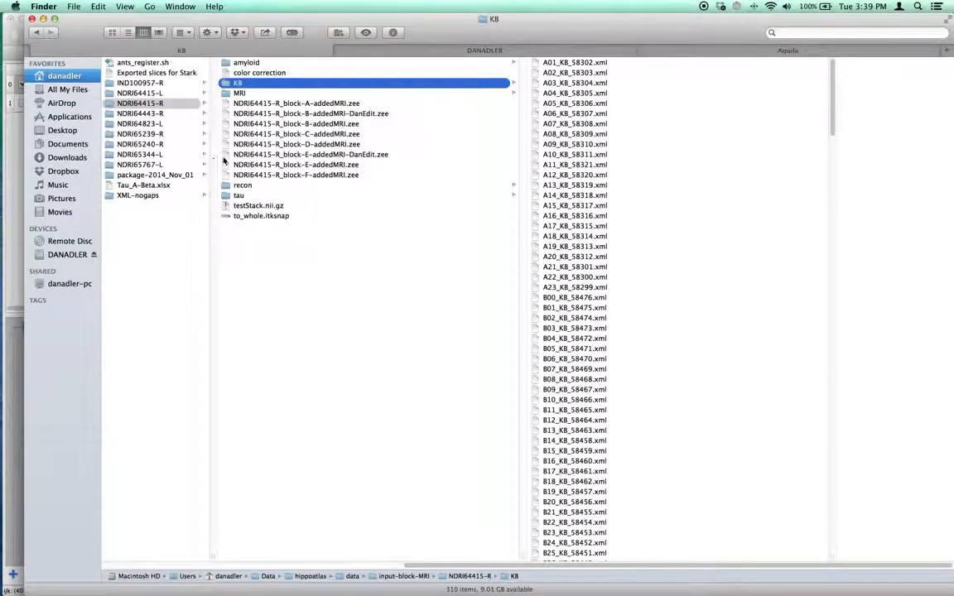
left_click(259, 206)
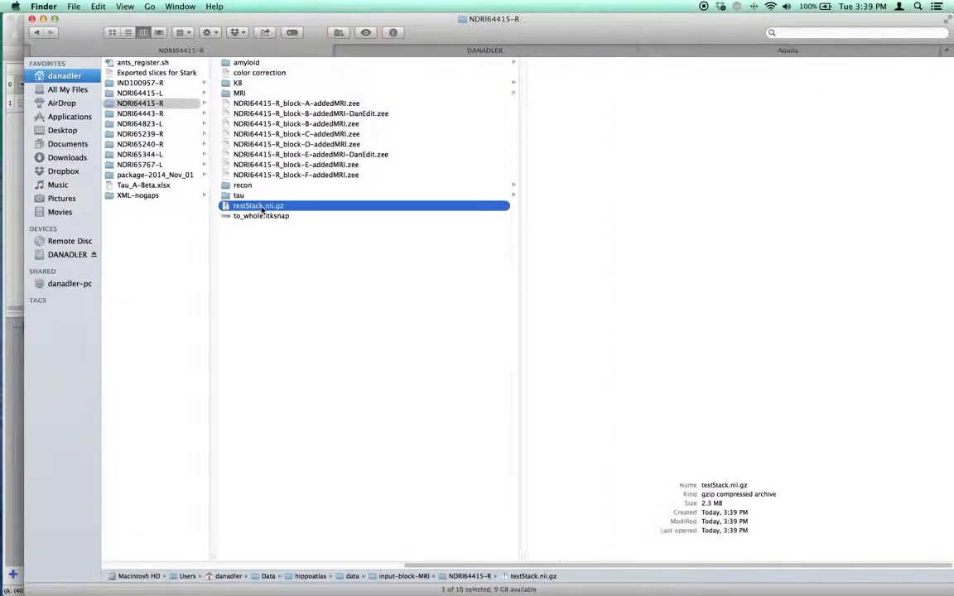
mouse_move(6, 348)
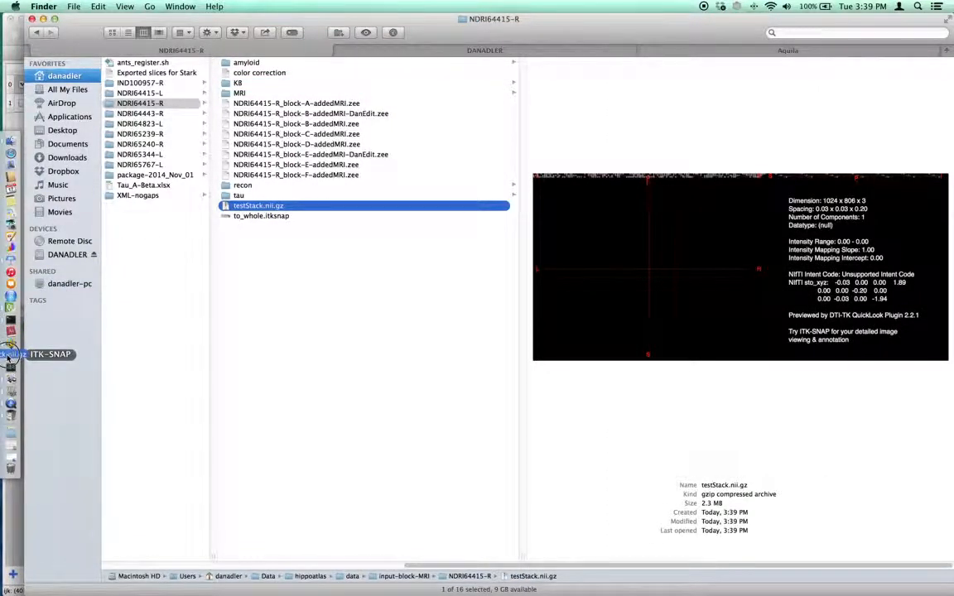
left_click(8, 341)
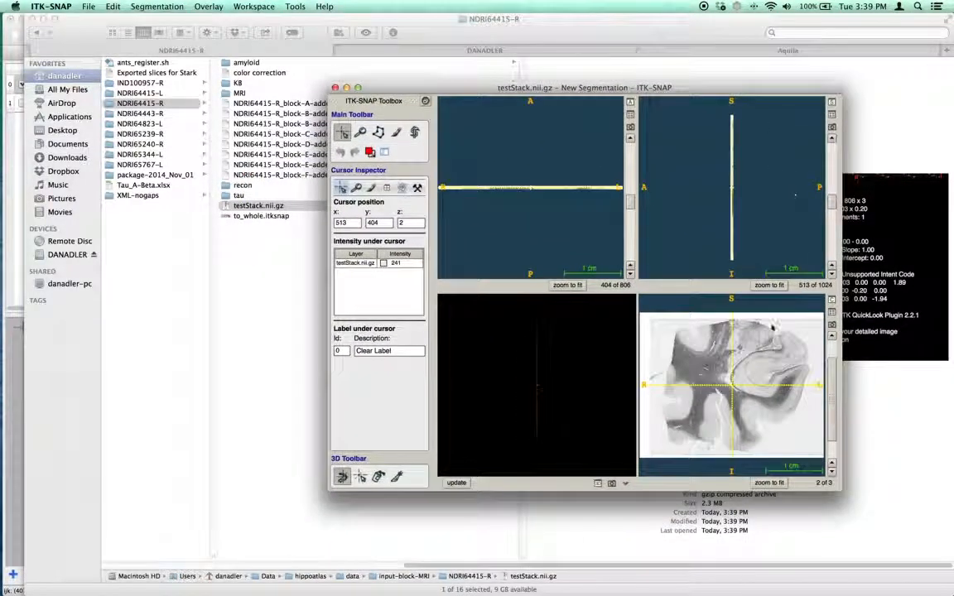
- Reposition the ITK-SNAP window and change the layer's multi-component display to show the combined colour image
mouse_move(773, 326)
left_mouse_down()
mouse_move(770, 336)
mouse_move(749, 322)
mouse_move(757, 331)
mouse_move(764, 306)
mouse_move(773, 338)
left_mouse_up()
left_click_drag(805, 303, 802, 327)
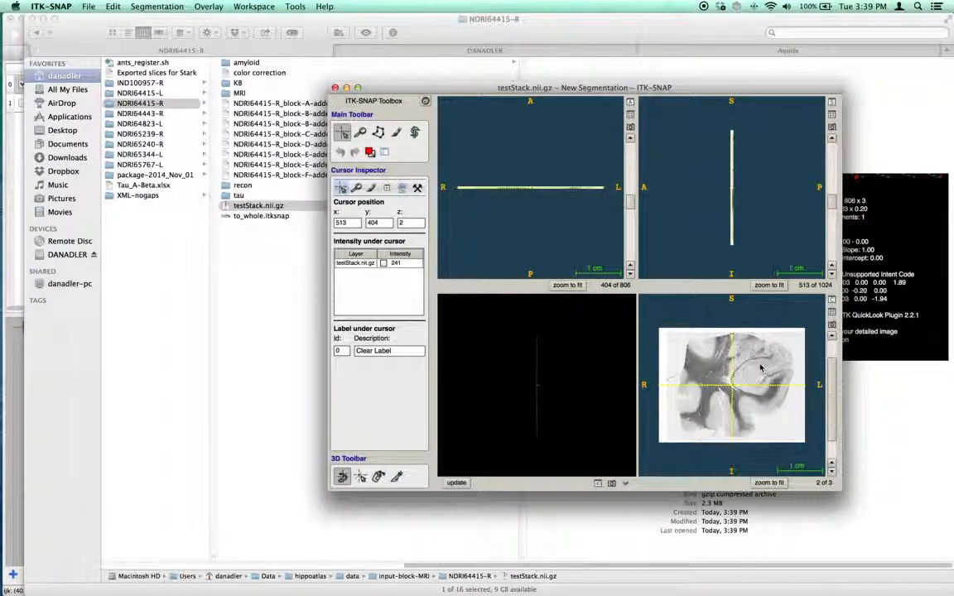
right_click(369, 266)
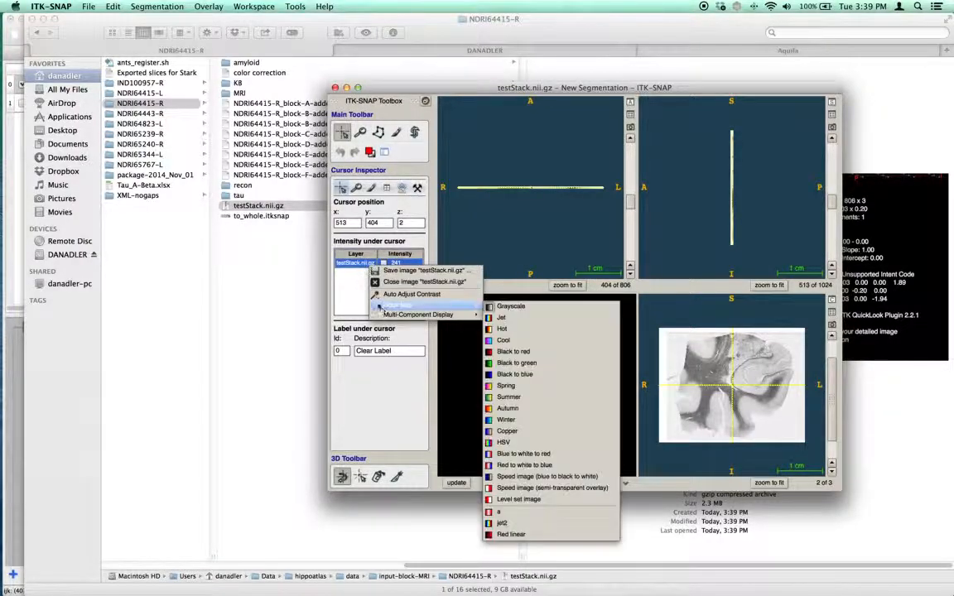
mouse_move(464, 315)
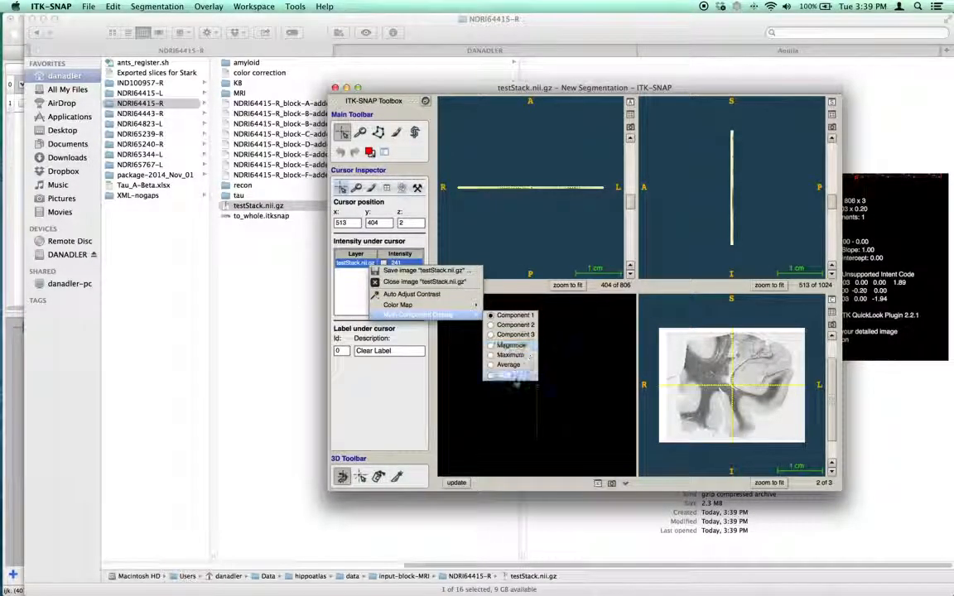
left_click(507, 376)
- Maximize the coronal view so the colour histology slice fills the ITK-SNAP window
scroll(726, 376, "up", 3)
left_click(831, 307)
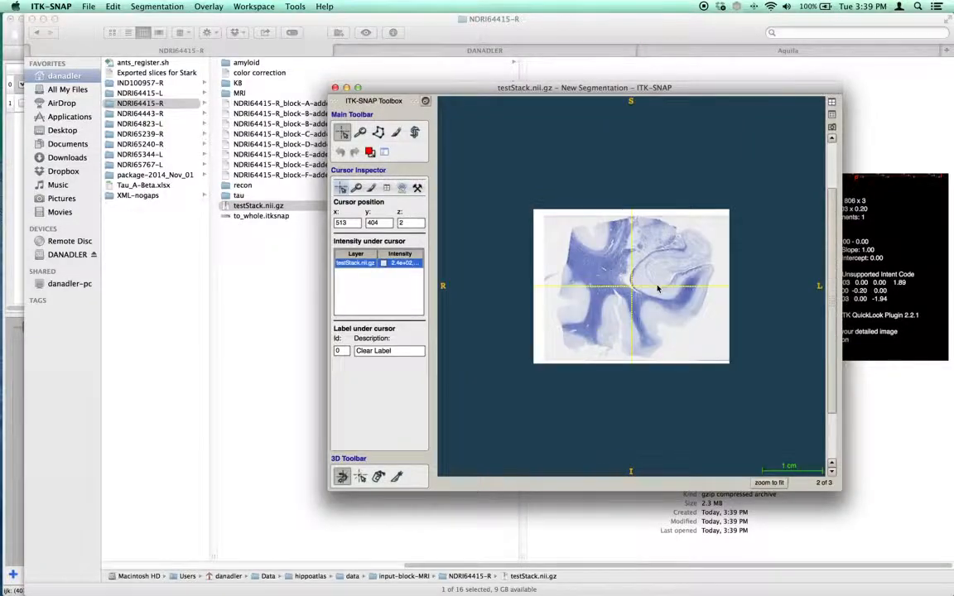
mouse_move(831, 222)
left_mouse_down()
mouse_move(837, 152)
mouse_move(840, 304)
mouse_move(833, 216)
left_mouse_up()
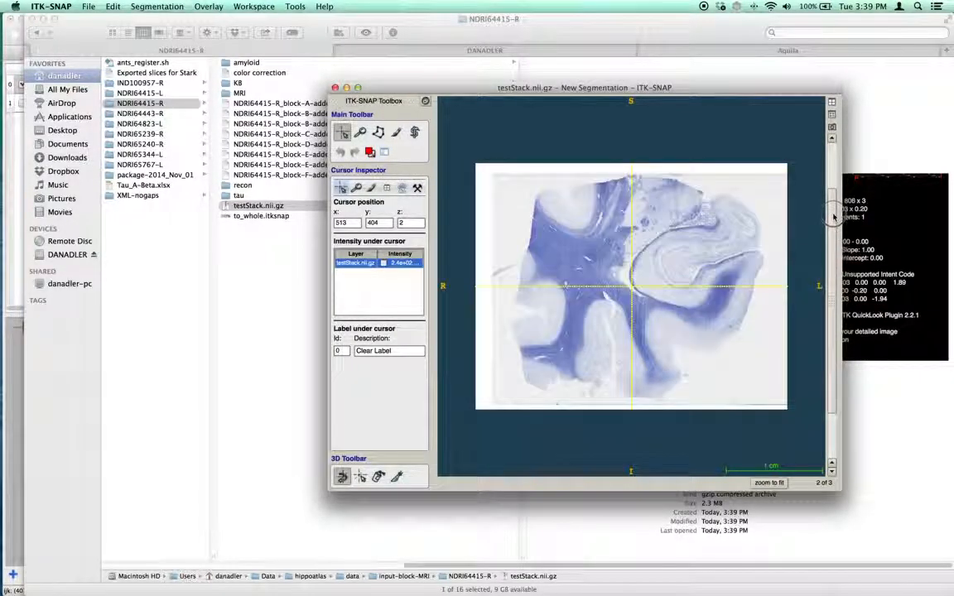
- Open the Image Information inspector and examine the stack's dimensions, voxel spacing and origin, then close it
left_click(296, 6)
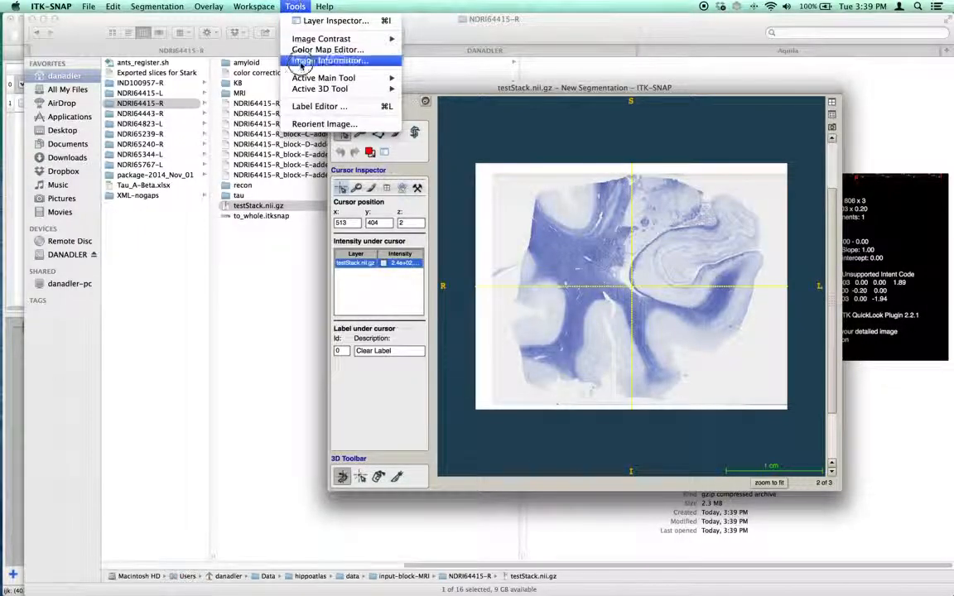
left_click(336, 60)
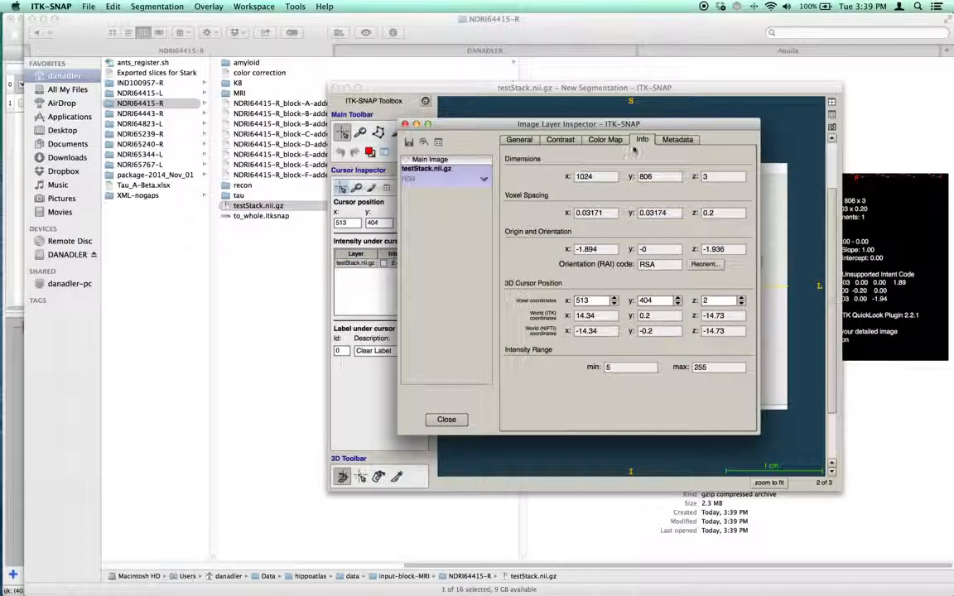
left_click_drag(603, 123, 255, 143)
double_click(242, 196)
double_click(309, 198)
left_click(377, 198)
double_click(244, 233)
double_click(306, 233)
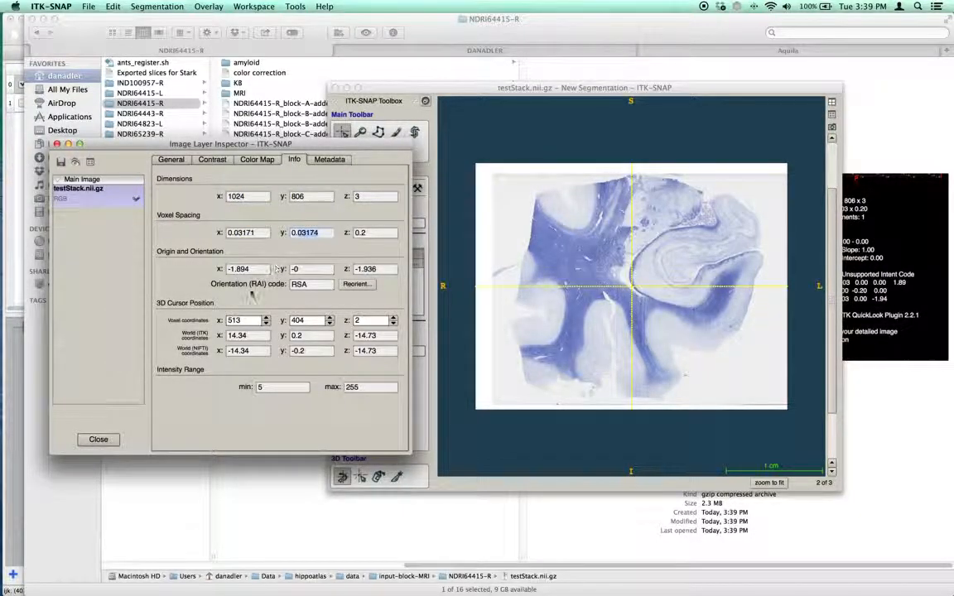
double_click(365, 232)
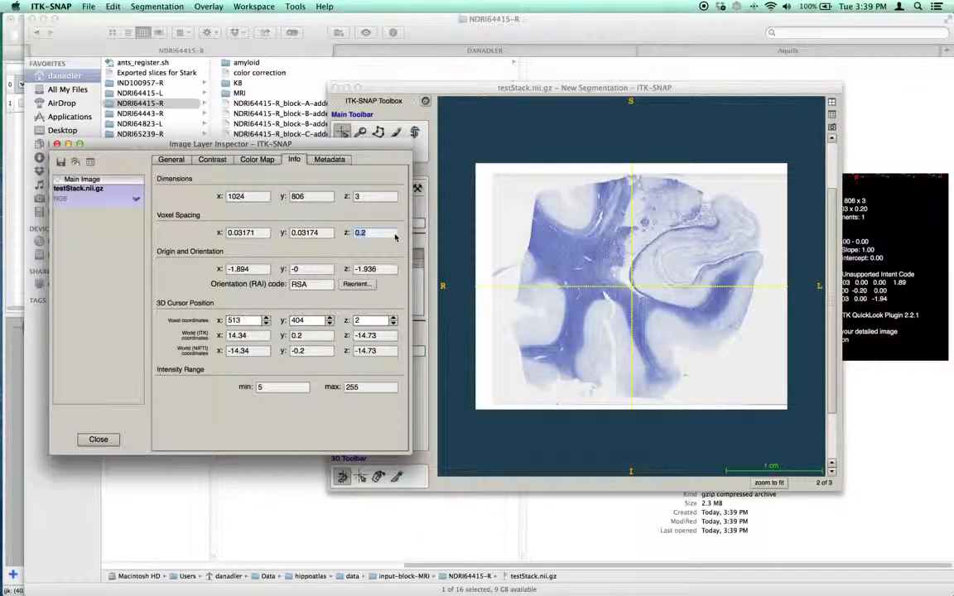
left_click(57, 144)
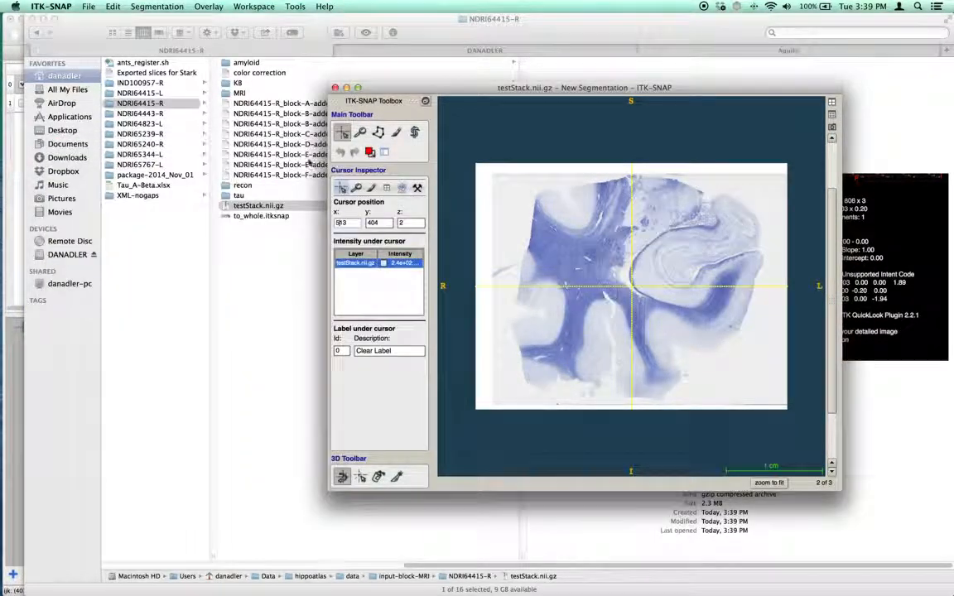
- Move to the first slide of the stack and compare it with HistoloZee's first orthogonal cross-section at 243.78 px/mm
scroll(750, 170, "down", 1)
left_click(624, 269)
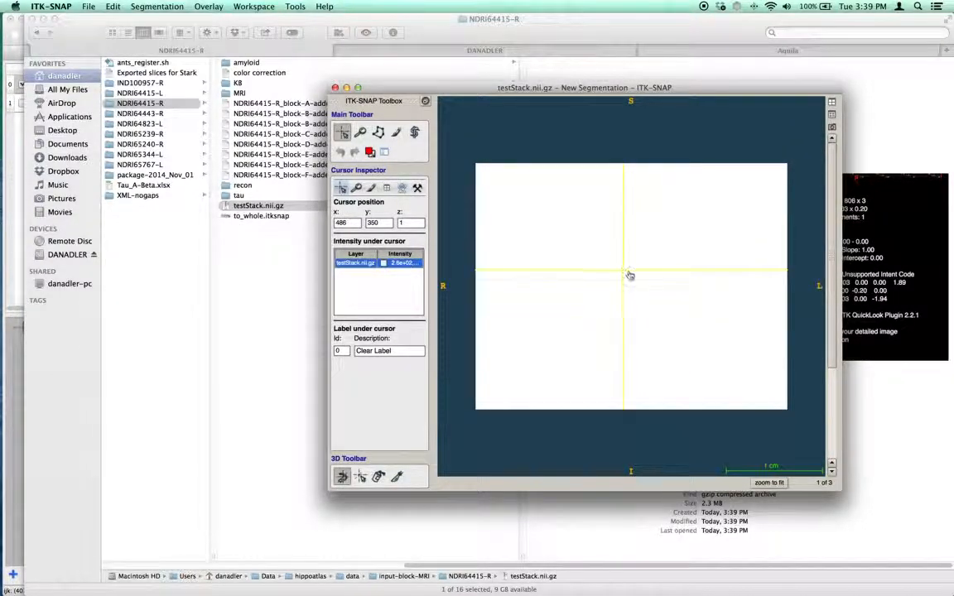
key("super+Tab")
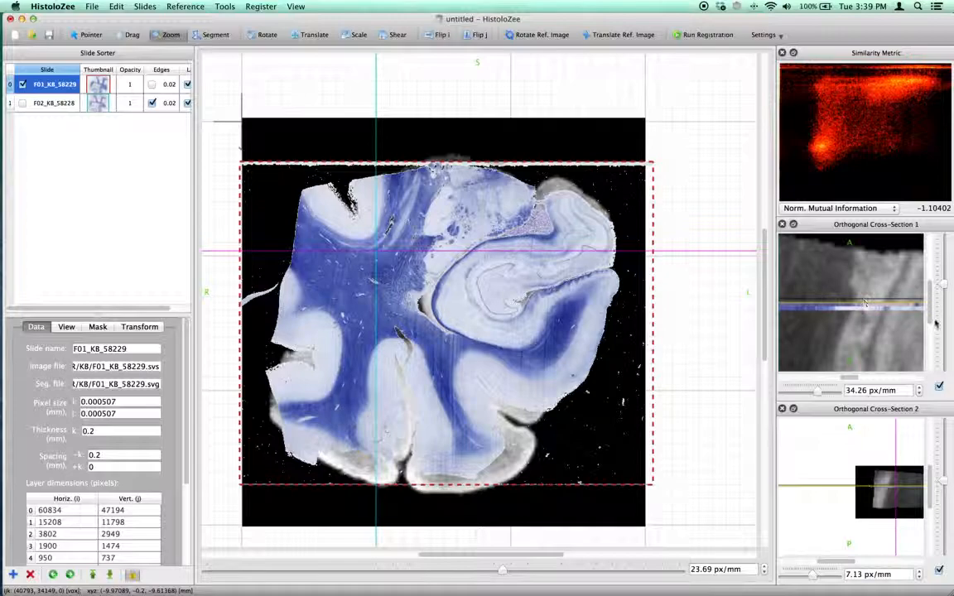
left_click_drag(944, 285, 939, 267)
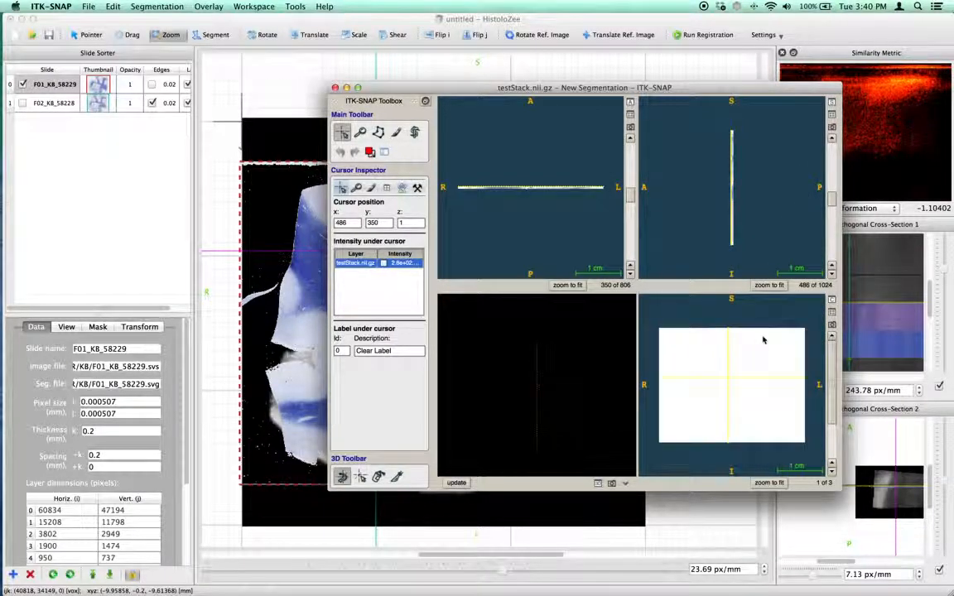
- Inspect the stack's slices in the sagittal and axial views, zooming in and back out
mouse_move(831, 202)
left_mouse_down()
mouse_move(828, 180)
mouse_move(831, 195)
left_mouse_up()
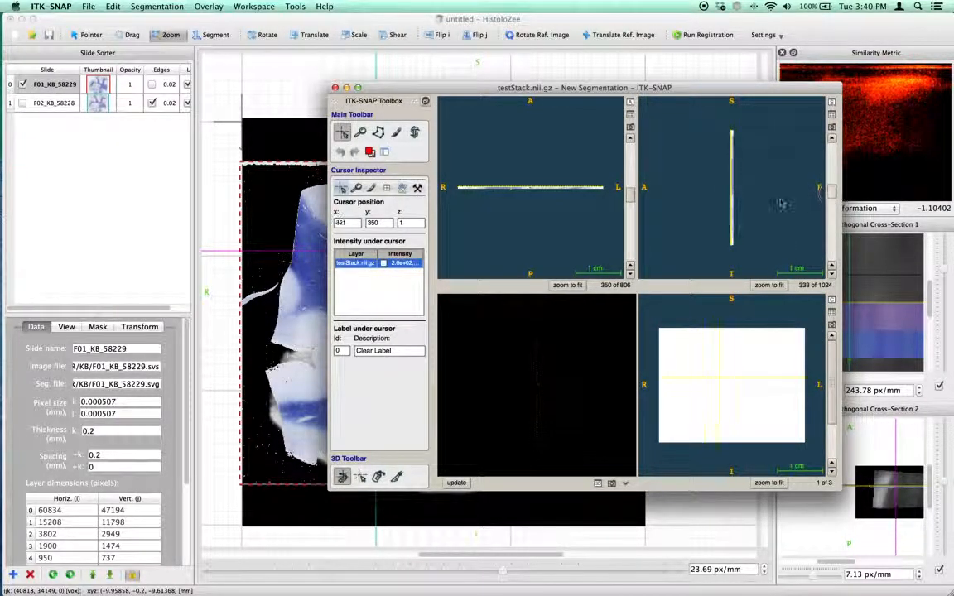
scroll(776, 168, "up", 5)
scroll(775, 168, "up", 10)
left_click_drag(712, 160, 690, 160)
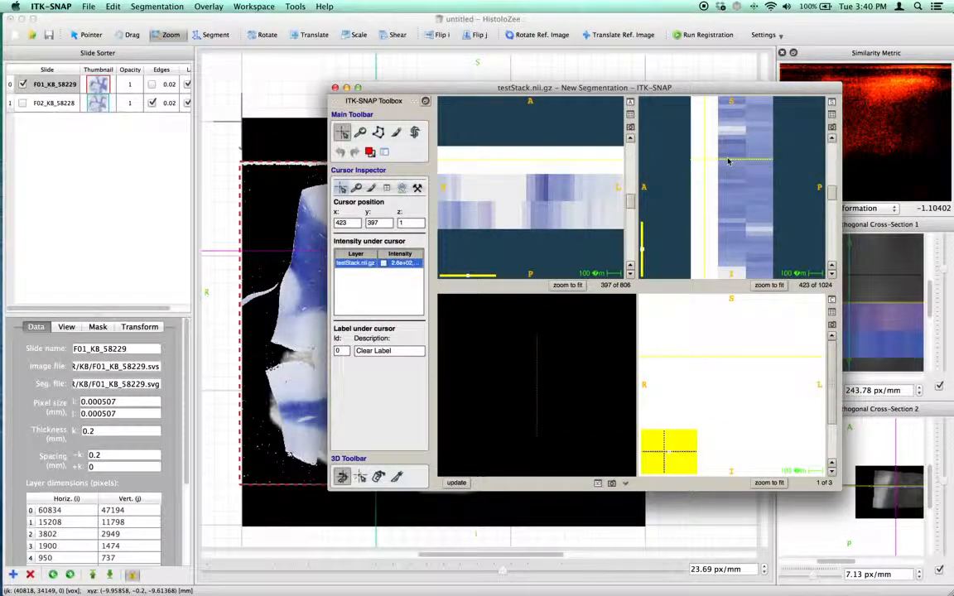
scroll(731, 201, "down", 8)
scroll(730, 202, "down", 5)
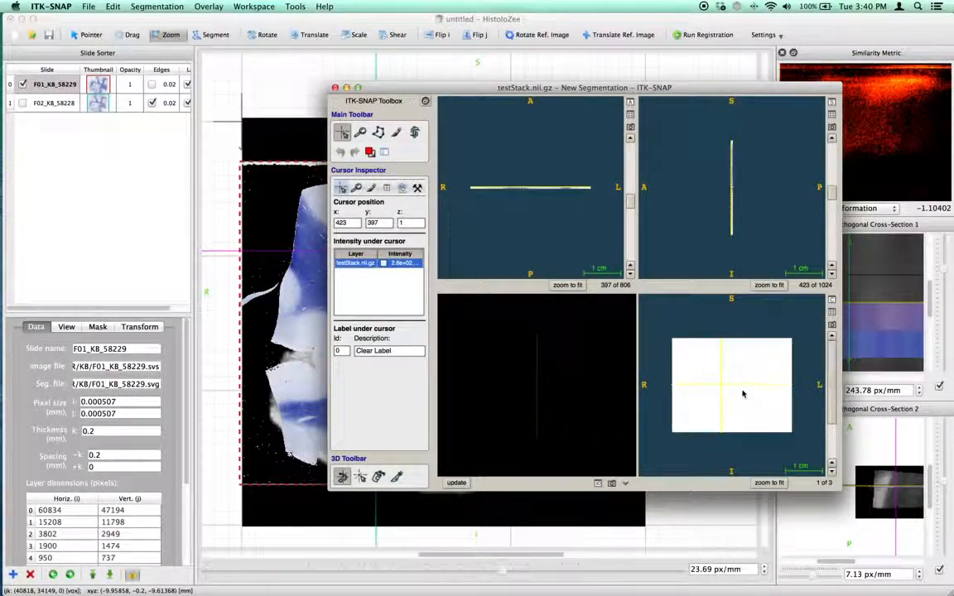
- In HistoloZee, place the pointer cursor on the hippocampus and zoom into that region of the slide
key("super+Tab")
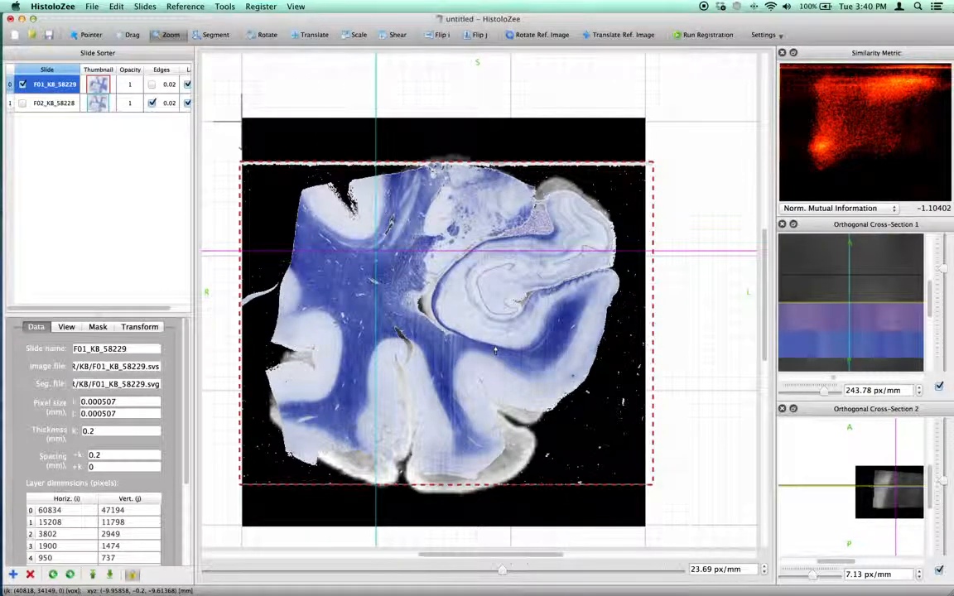
left_click(91, 35)
left_click(359, 337)
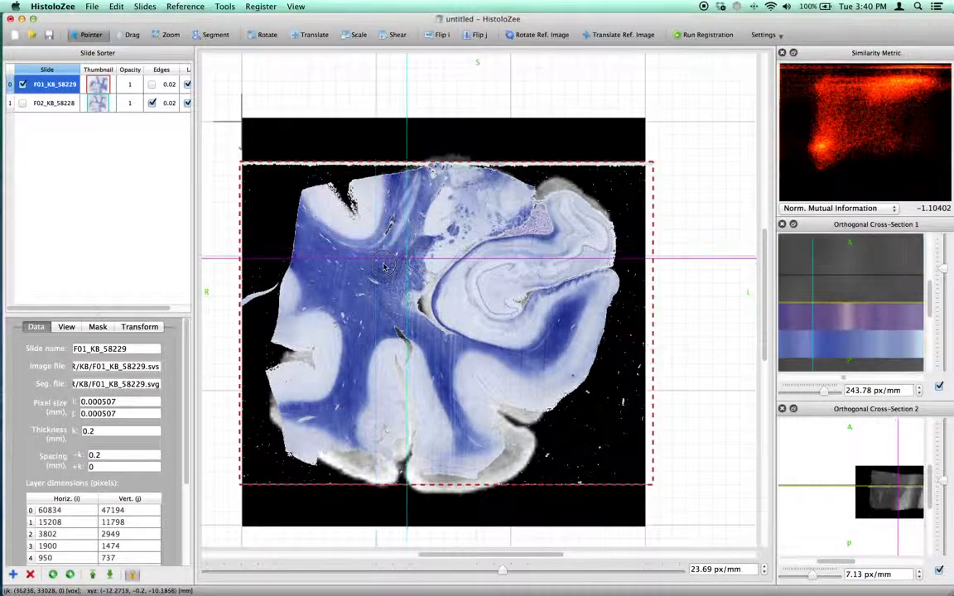
left_click_drag(360, 337, 491, 298)
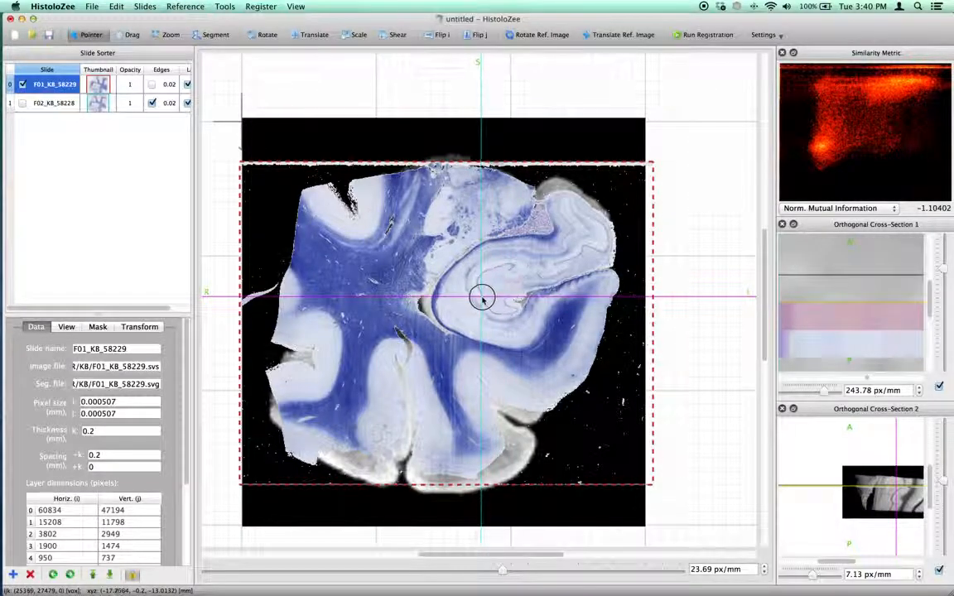
key("z")
left_click(483, 294)
left_click_drag(481, 290, 479, 262)
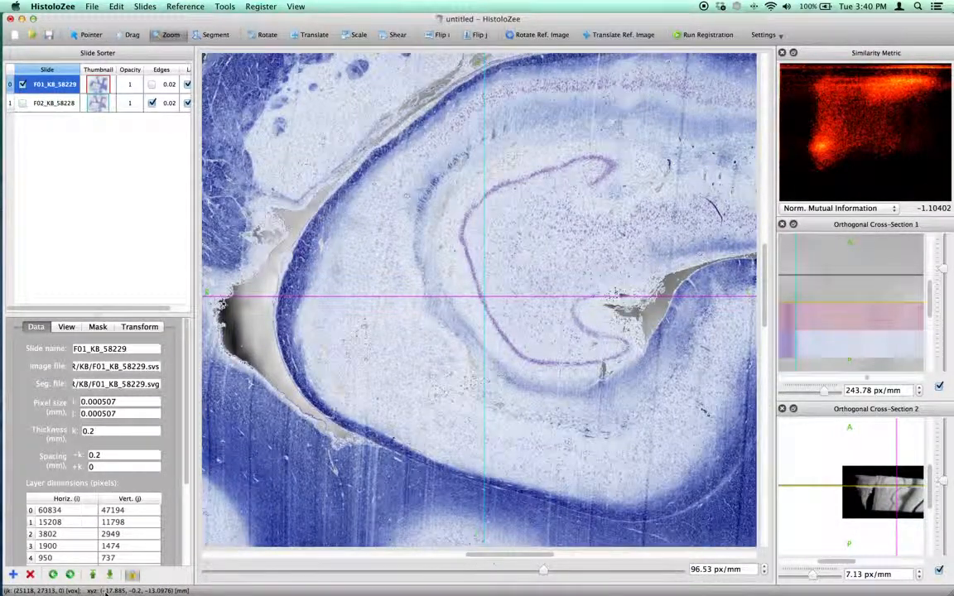
- In ITK-SNAP, go to slide 2 and enlarge its coronal view on the same hippocampal region to compare with HistoloZee
key("super+Tab")
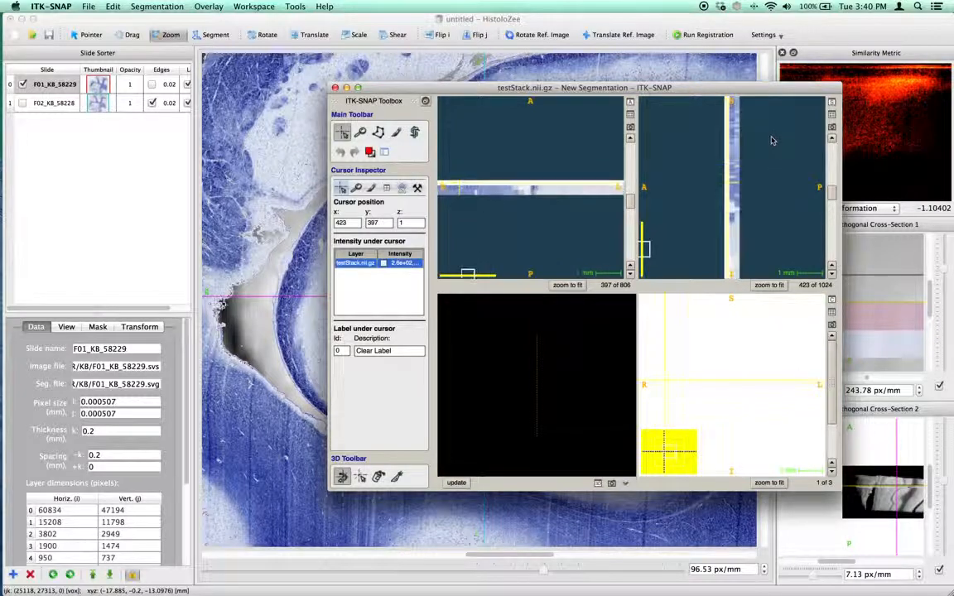
left_click(736, 164)
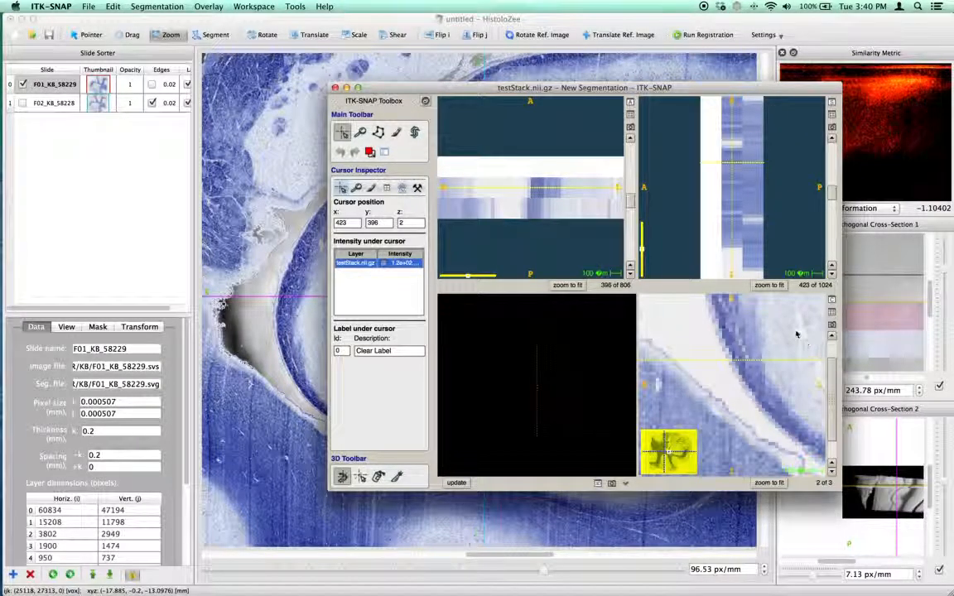
left_click(831, 299)
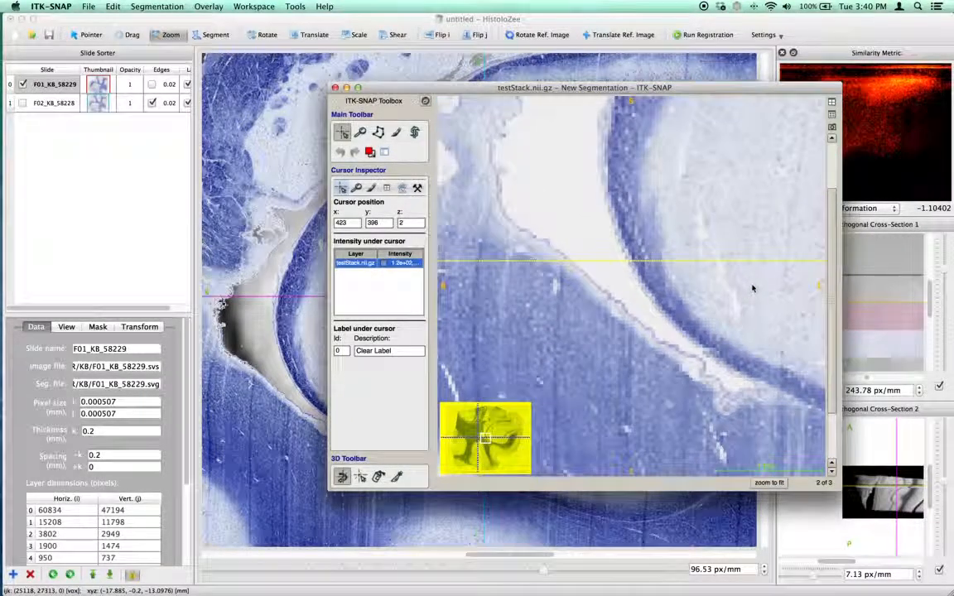
left_click_drag(753, 288, 601, 275)
left_click(610, 293)
key("super+Tab")
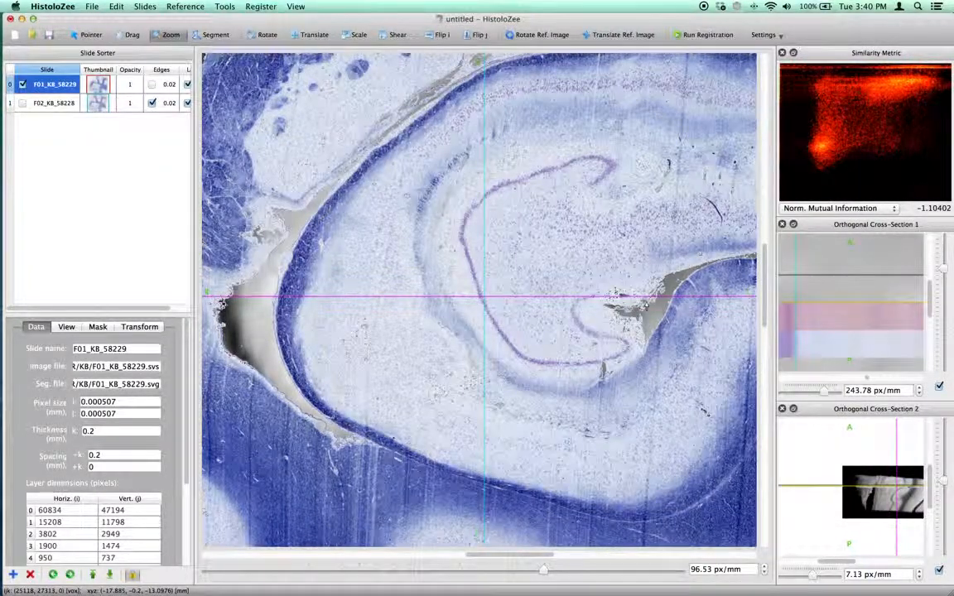
key("super+Tab")
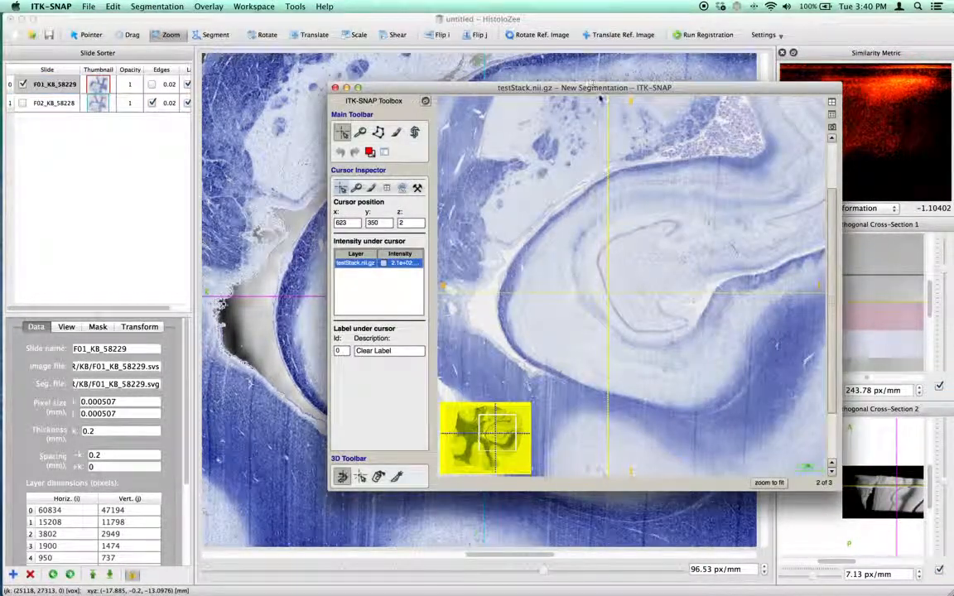
- Move the ITK-SNAP window aside and reopen the image layer inspector to examine the cursor's voxel and world coordinates
left_click_drag(447, 89, 130, 24)
key("super+i")
left_click_drag(292, 59, 765, 83)
left_click(738, 291)
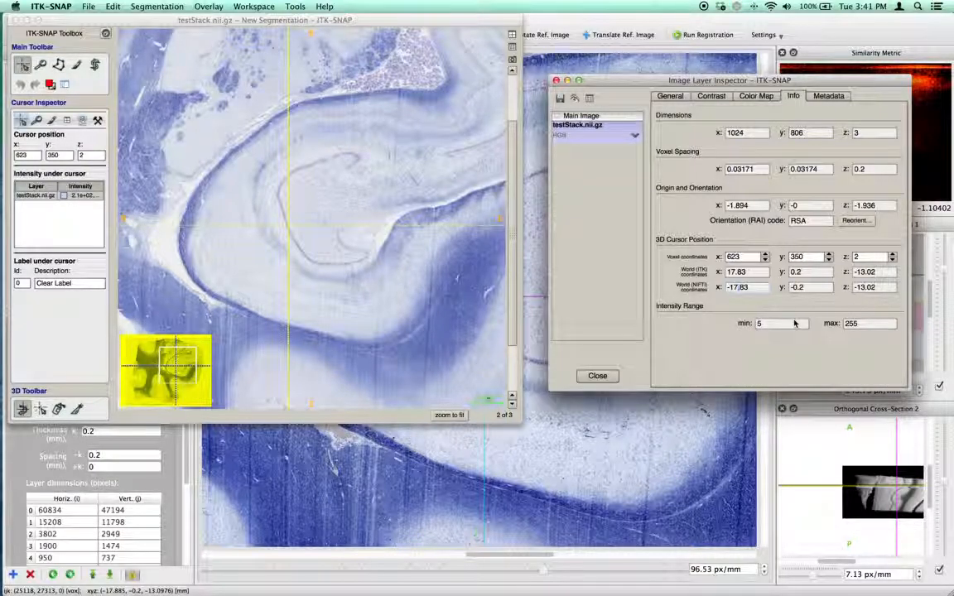
mouse_move(665, 80)
left_mouse_down()
mouse_move(648, 60)
mouse_move(682, 77)
left_mouse_up()
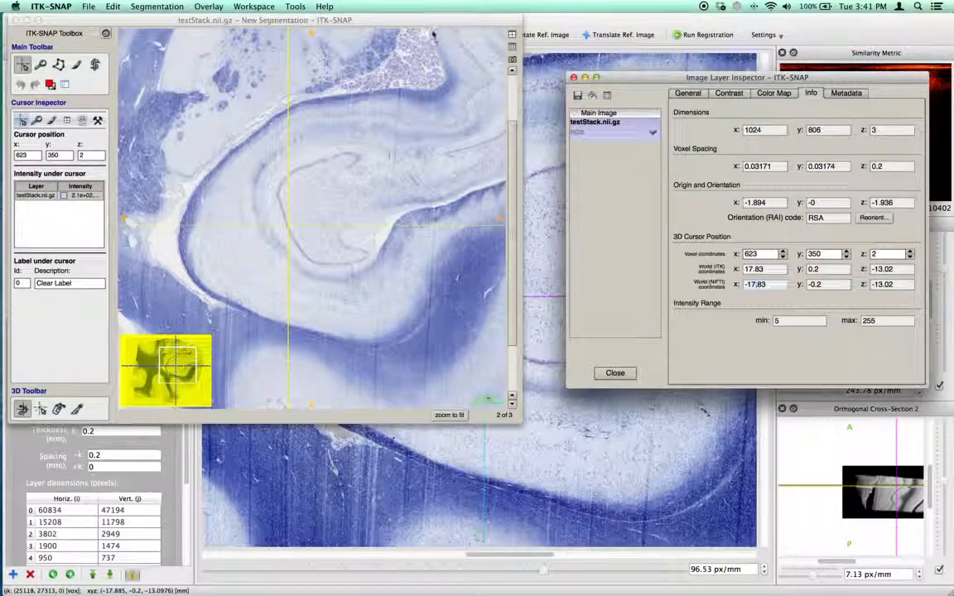